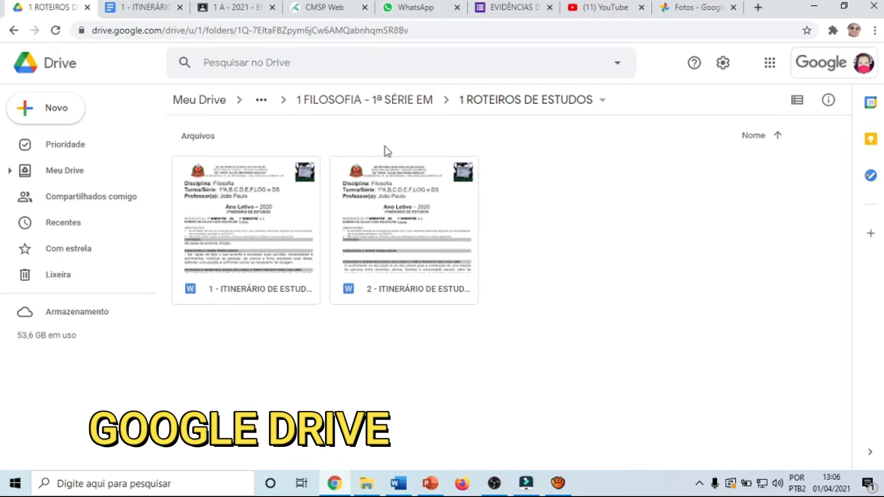
# Review the possible evidence sources in the open browser pages: study itinerary document, Classroom stream, CMSP class chat, WhatsApp Web and YouTube.
pyautogui.click(141, 12)
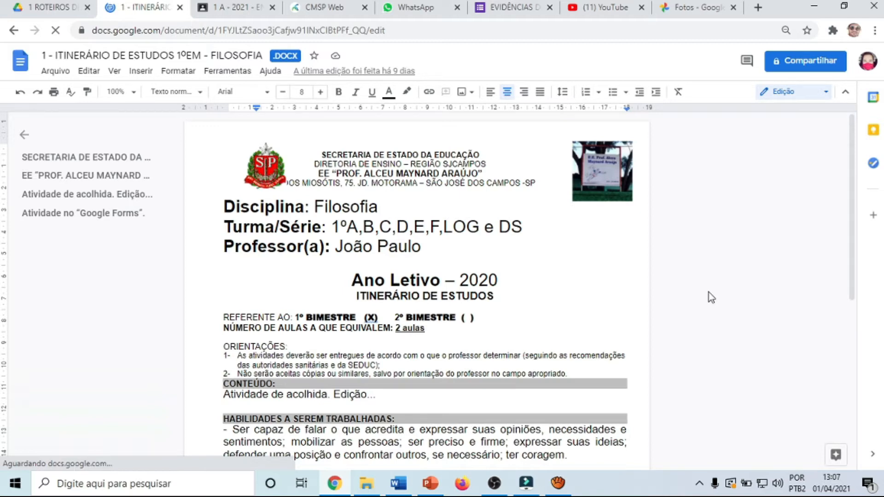
pyautogui.click(244, 5)
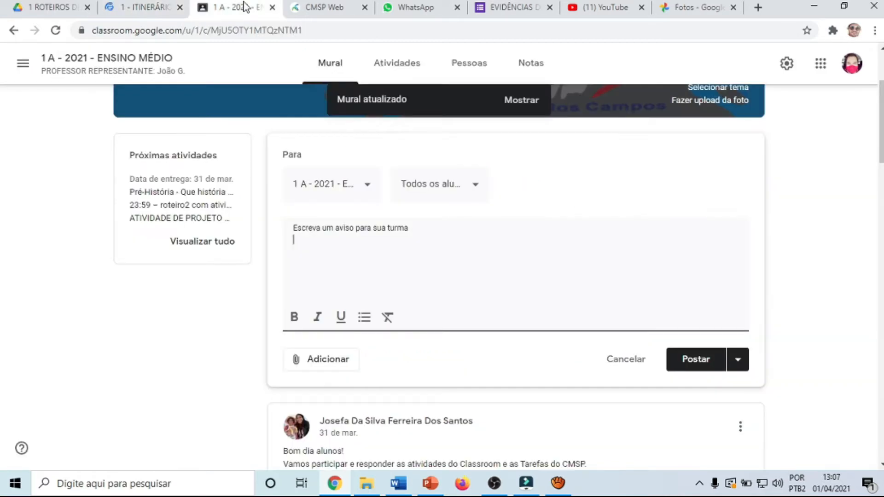
pyautogui.scroll(-3, 184, 311)
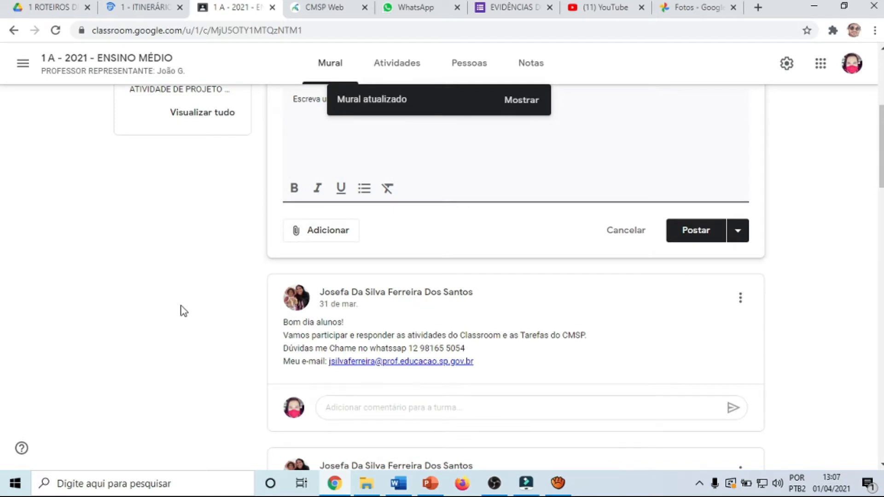
pyautogui.scroll(4, 241, 389)
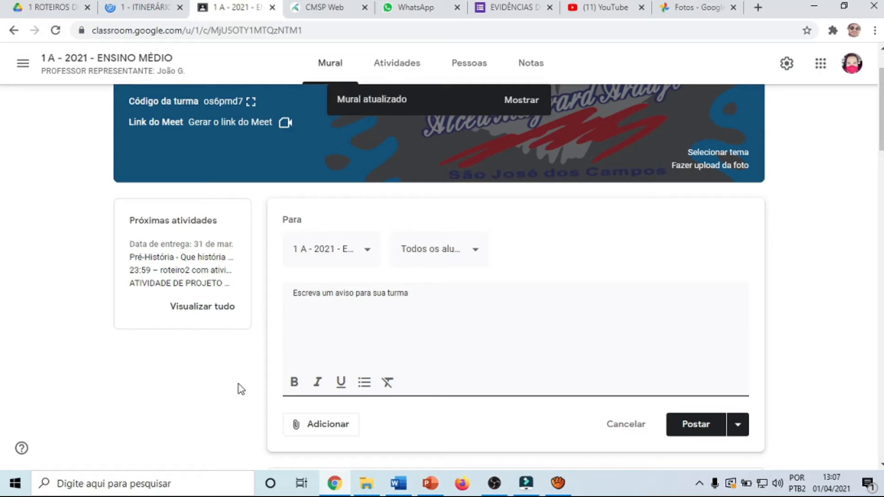
pyautogui.hotkey('ctrl', 'Tab')
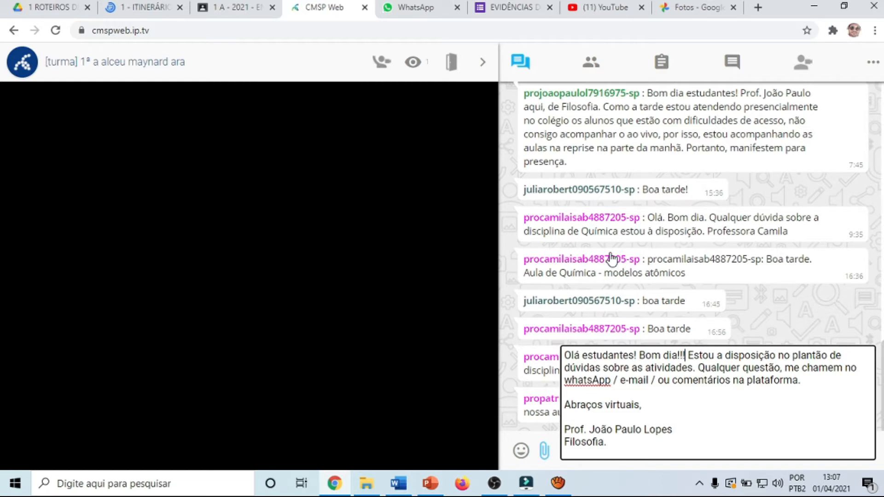
pyautogui.click(416, 4)
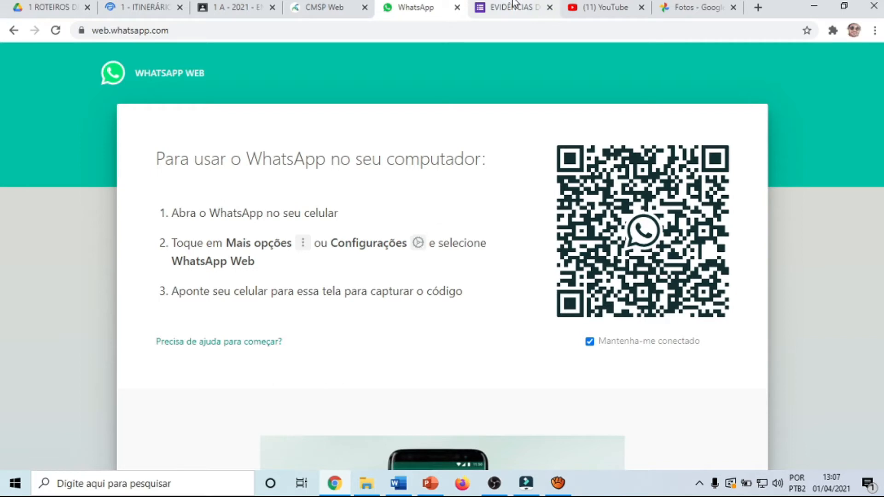
pyautogui.click(602, 4)
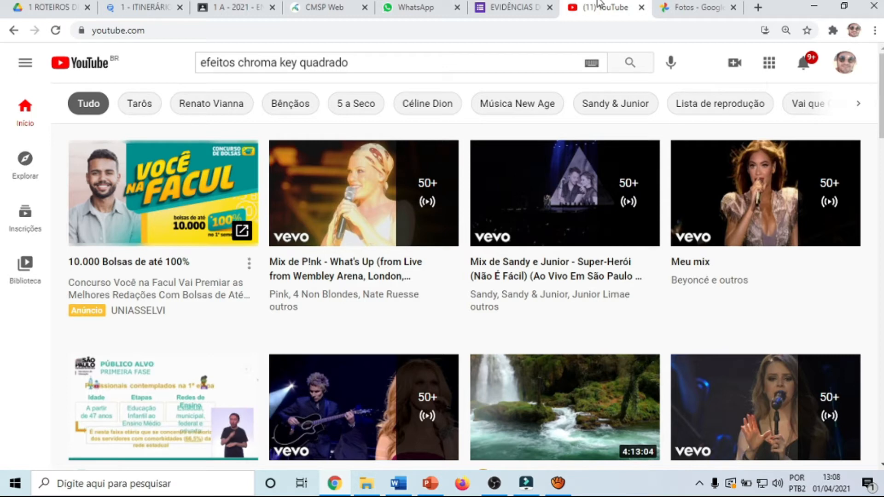
# Open the first class chat screenshot dated 8 March in Google Fotos and bring up its additional options.
pyautogui.click(693, 7)
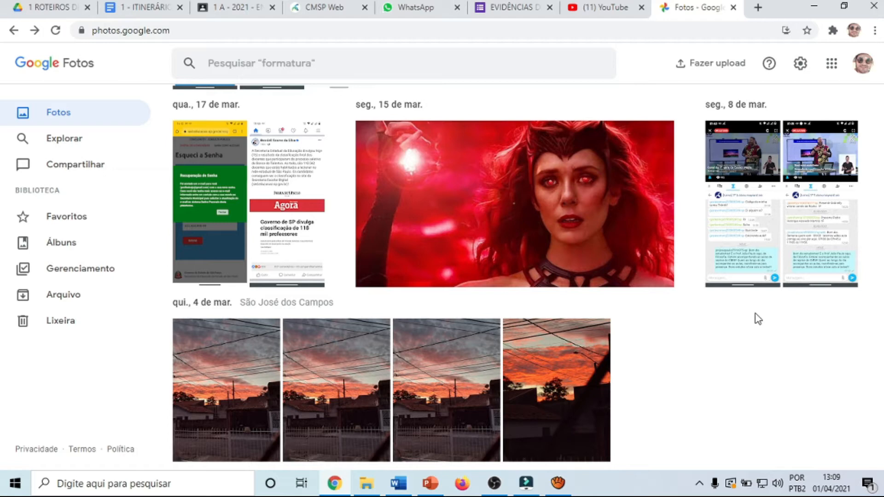
pyautogui.click(742, 218)
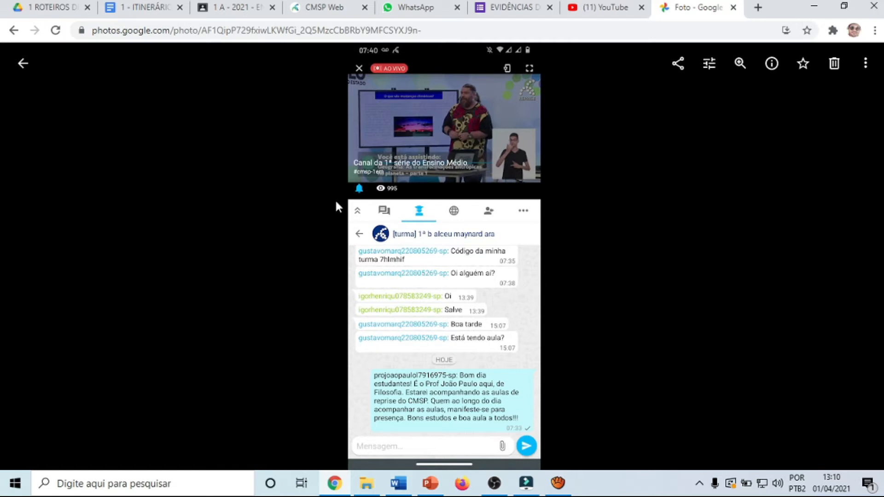
pyautogui.click(871, 68)
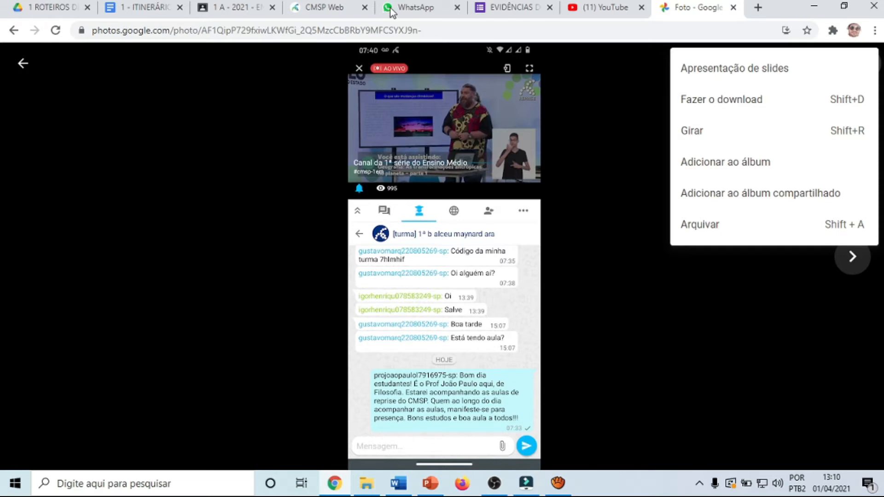
# Capture the open Filosofia study itinerary document and place the screenshot on the first PowerPoint slide so that it covers the slide.
pyautogui.click(151, 6)
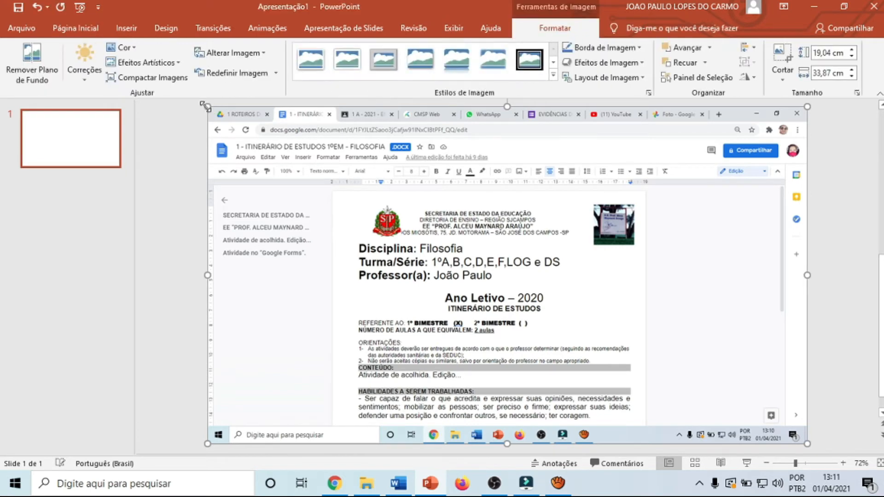
pyautogui.moveTo(215, 107); pyautogui.dragTo(249, 128)
pyautogui.moveTo(308, 159); pyautogui.dragTo(270, 139)
pyautogui.moveTo(769, 425); pyautogui.dragTo(807, 436)
pyautogui.click(174, 222)
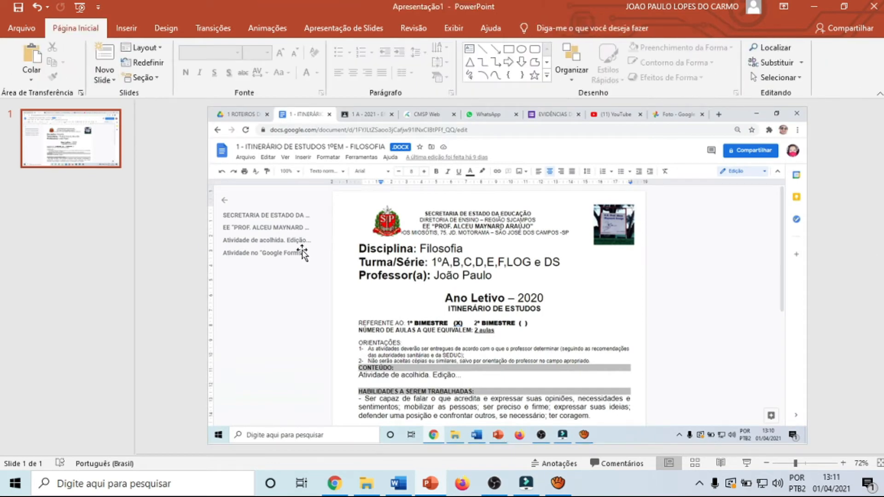
# Add a second slide and paste a screenshot of the CMSP Web class chat onto it, covering the whole slide.
pyautogui.click(105, 53)
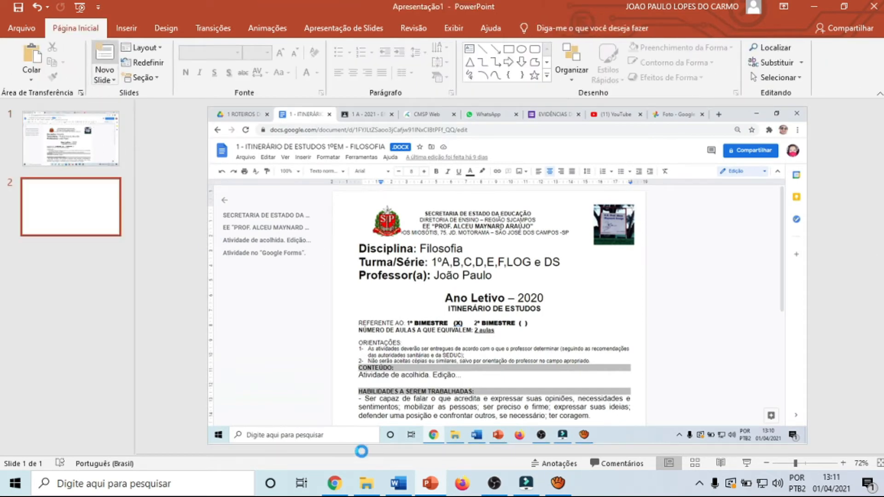
pyautogui.click(336, 491)
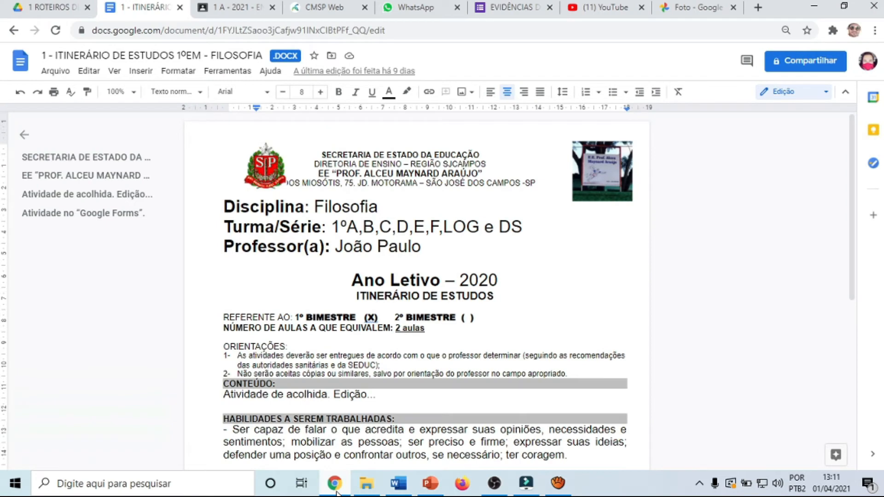
pyautogui.click(326, 8)
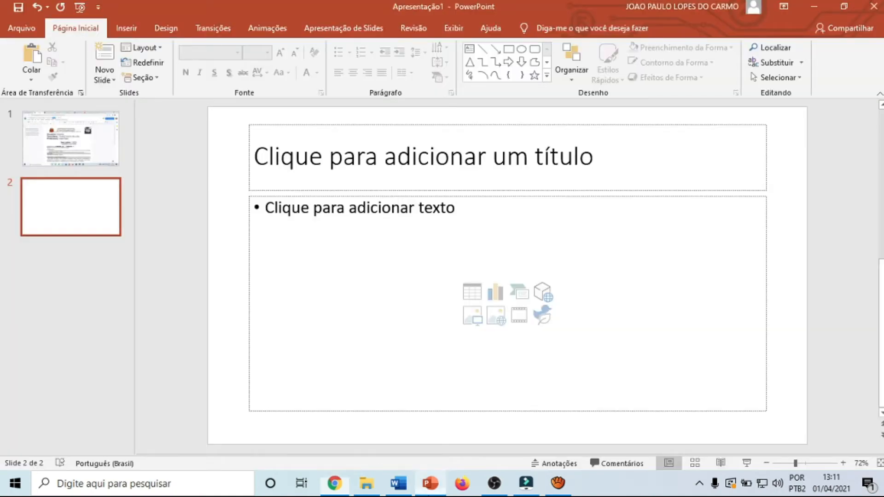
pyautogui.click(430, 483)
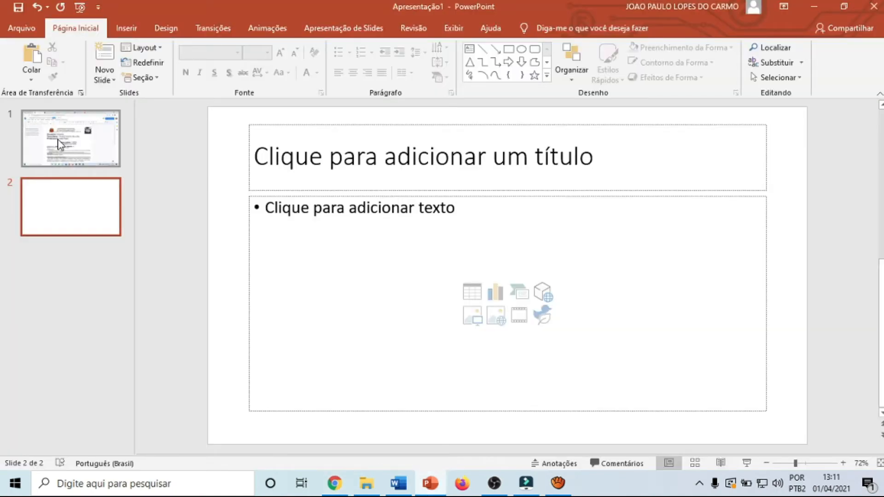
pyautogui.click(28, 62)
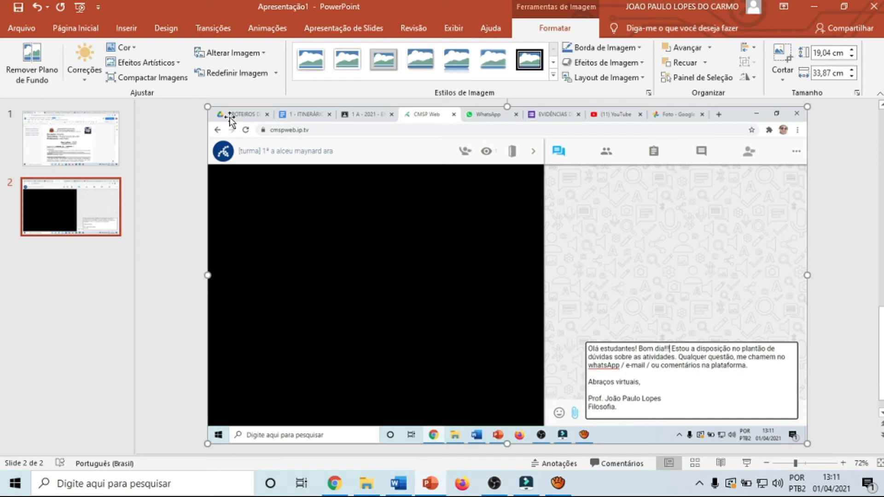
pyautogui.moveTo(300, 159)
pyautogui.mouseDown()
pyautogui.moveTo(301, 181)
pyautogui.moveTo(300, 166)
pyautogui.mouseUp()
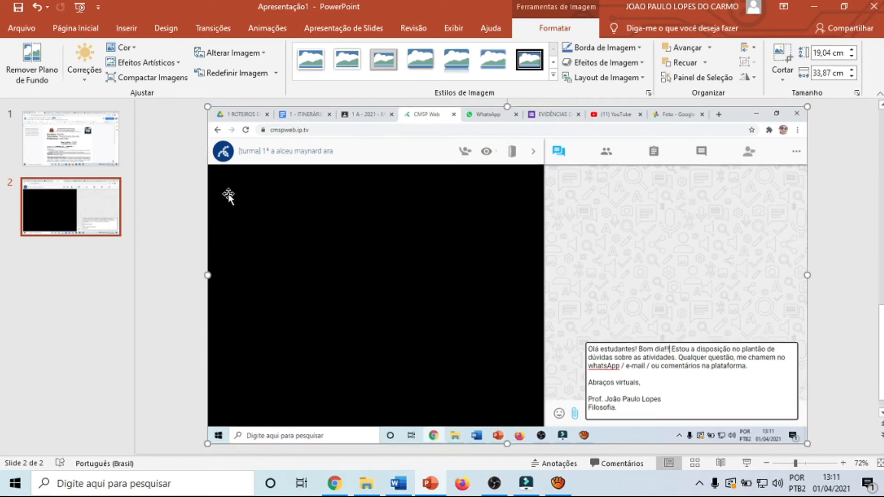
pyautogui.click(183, 262)
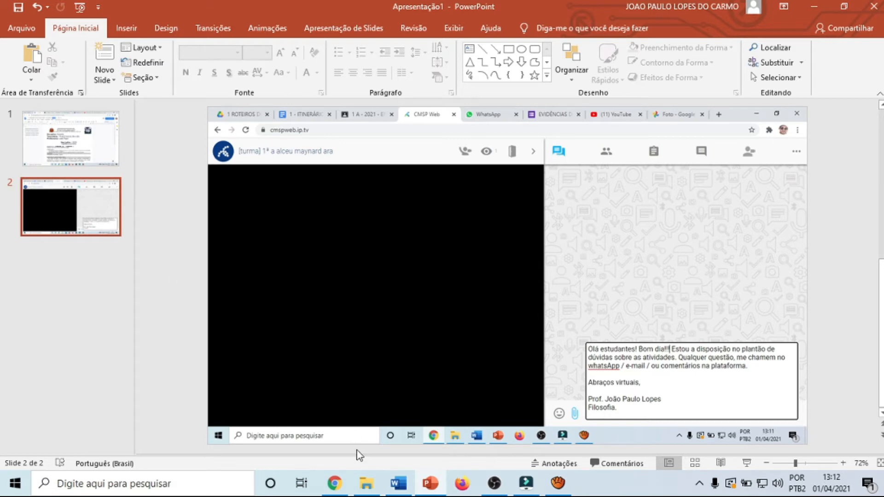
# Open "1 - ITINERÁRIO DE ESTUDOS 1ºEM - FILOSOFIA" from the 1 1º BIMESTRE folder in Word and insert a page break at its end.
pyautogui.click(366, 484)
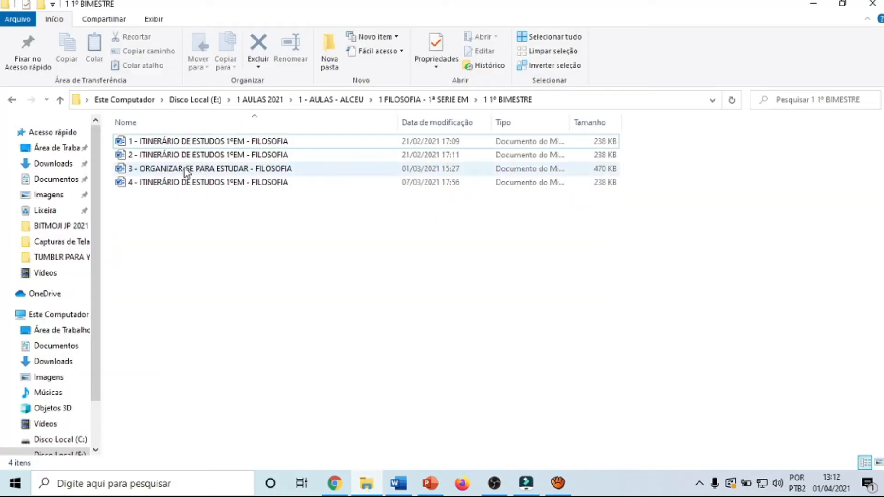
pyautogui.doubleClick(182, 142)
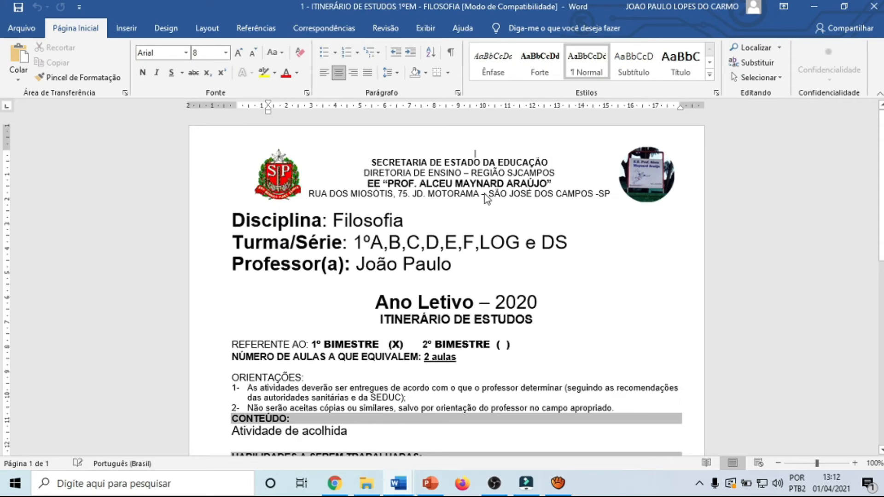
pyautogui.scroll(-5, 522, 275)
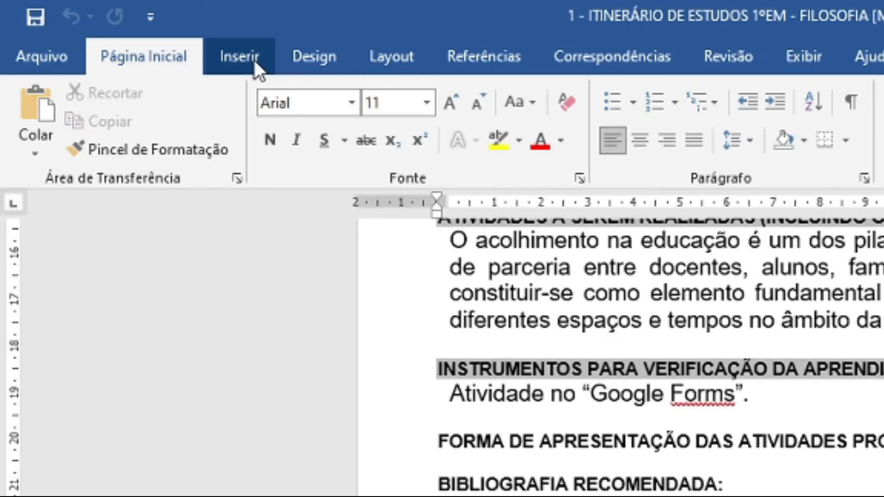
pyautogui.click(255, 60)
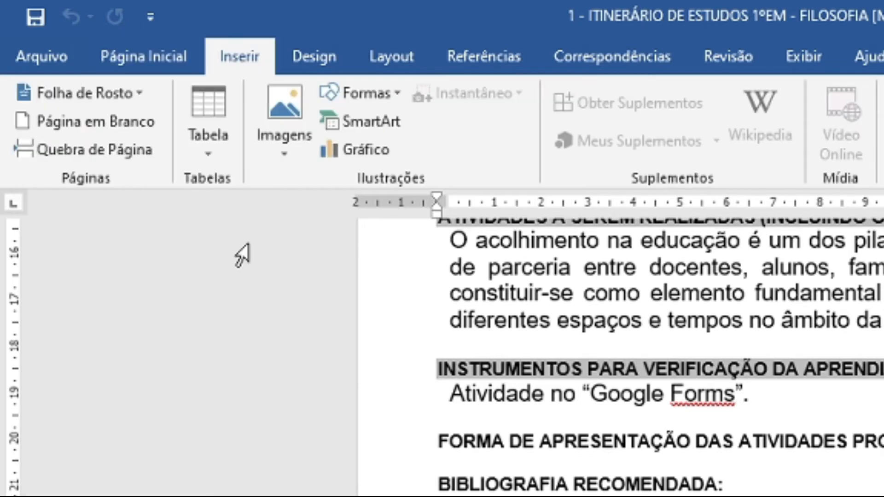
pyautogui.click(107, 151)
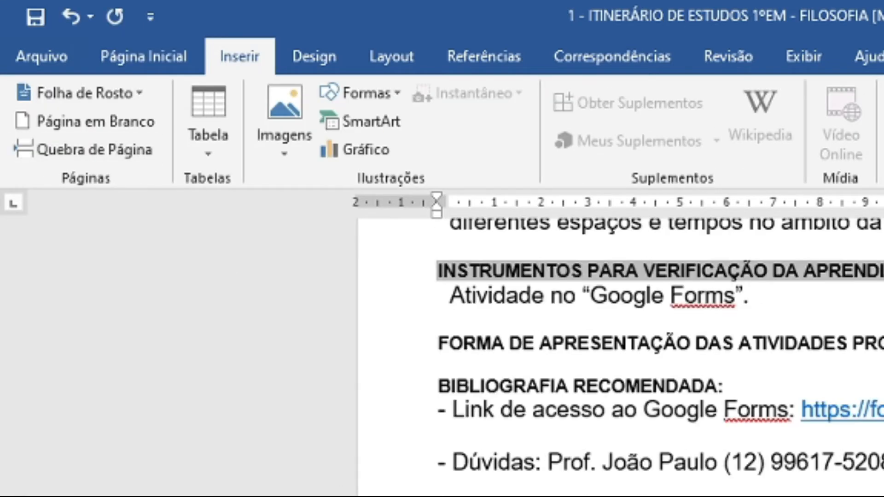
pyautogui.scroll(-3, 621, 357)
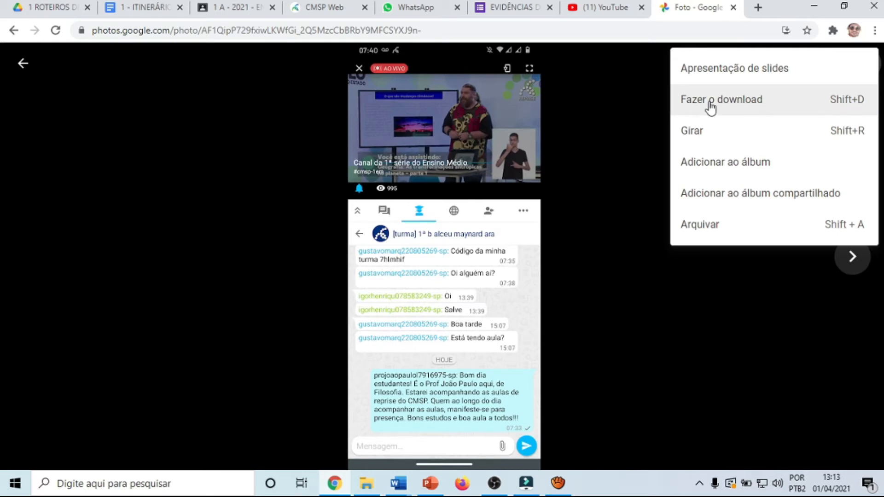
# Download the open class chat screenshot from Google Fotos.
pyautogui.click(748, 110)
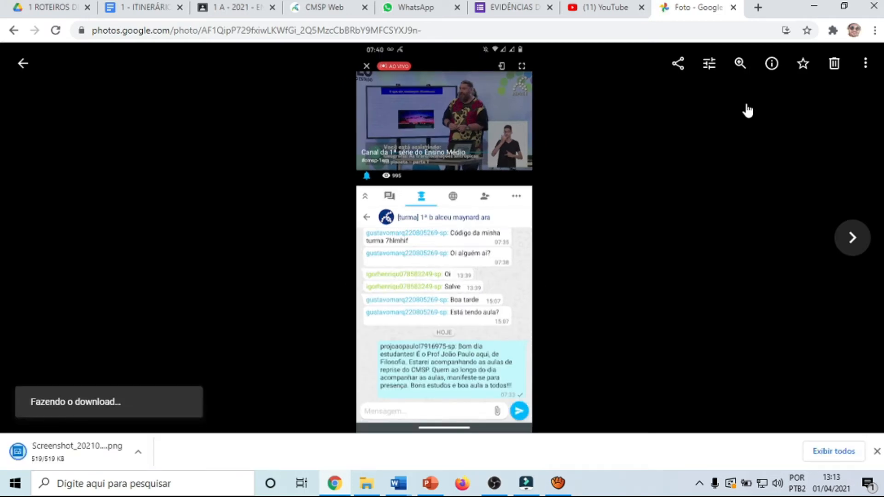
# Copy the CMSP Web screenshot from the second PowerPoint slide and paste it onto the new second page of the Word itinerary.
pyautogui.click(430, 484)
pyautogui.click(99, 149)
pyautogui.click(82, 212)
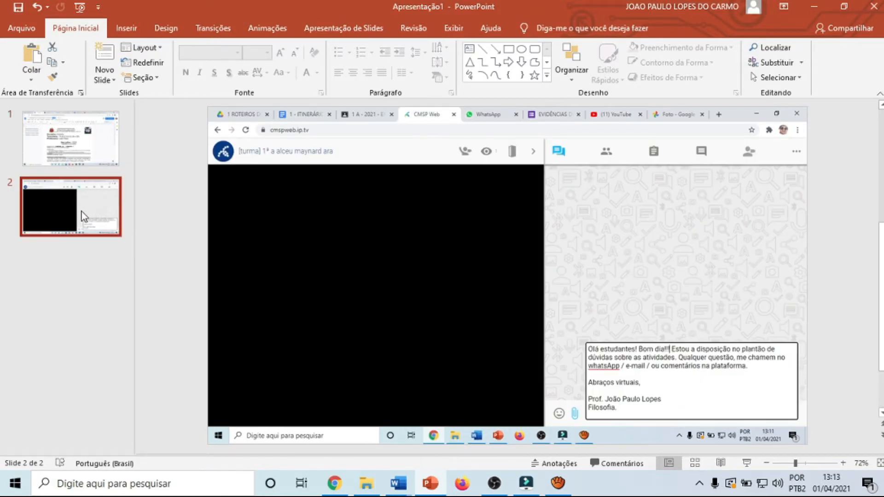
pyautogui.click(373, 191)
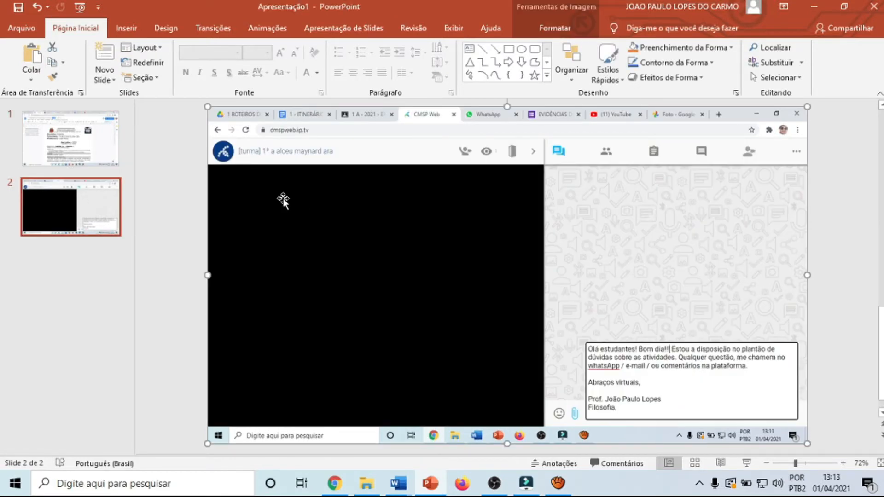
pyautogui.click(53, 62)
pyautogui.moveTo(399, 486)
pyautogui.click(431, 428)
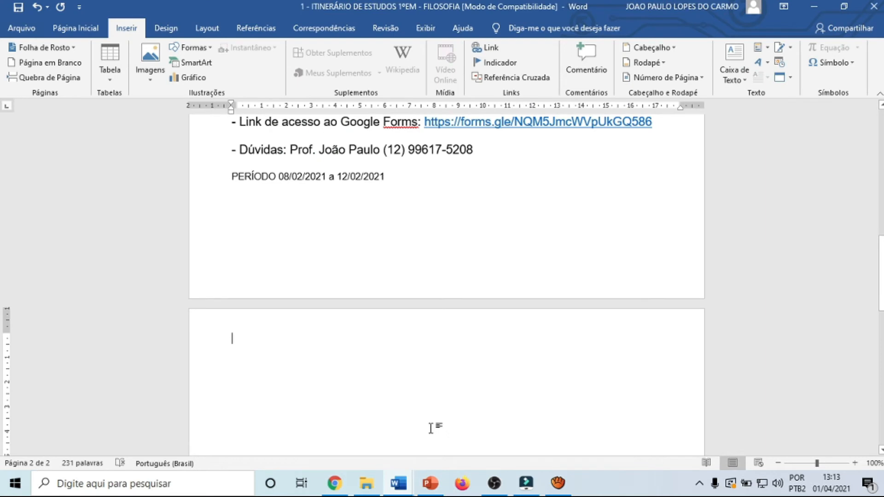
pyautogui.click(70, 31)
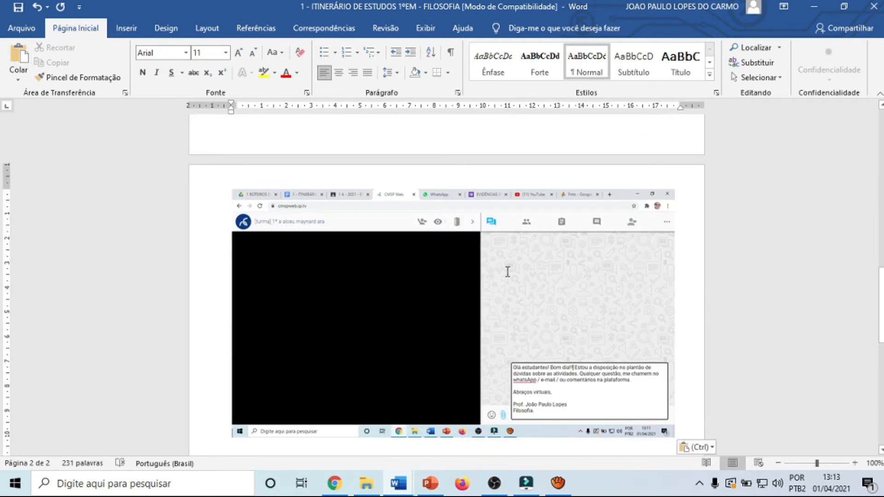
# Set the text wrapping of the pasted CMSP screenshot on page 2 to Quadrado.
pyautogui.scroll(-1, 503, 347)
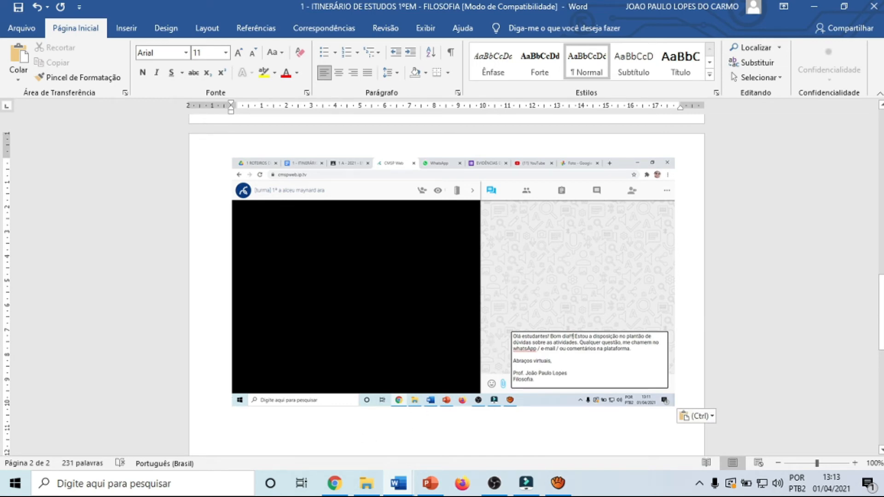
pyautogui.click(317, 313)
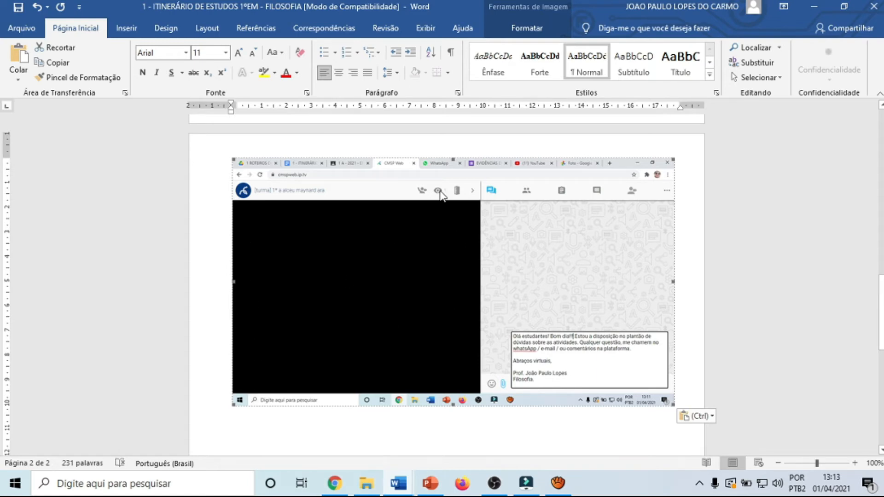
pyautogui.click(537, 5)
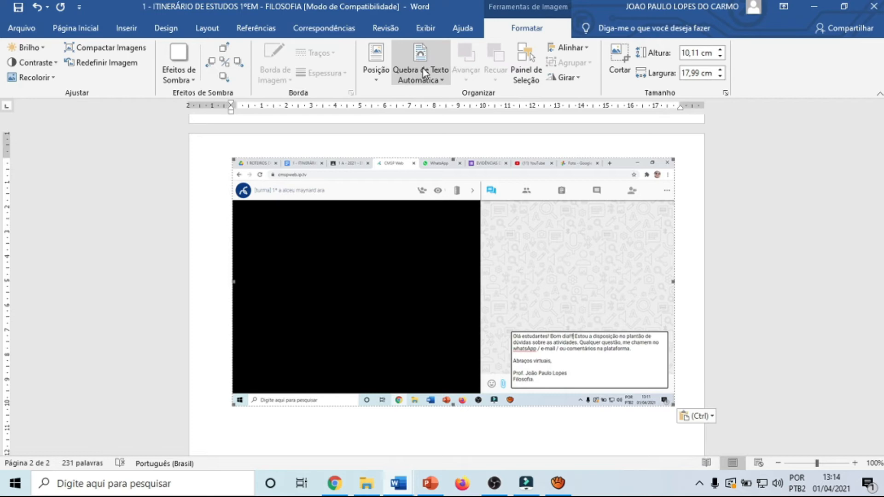
pyautogui.click(441, 81)
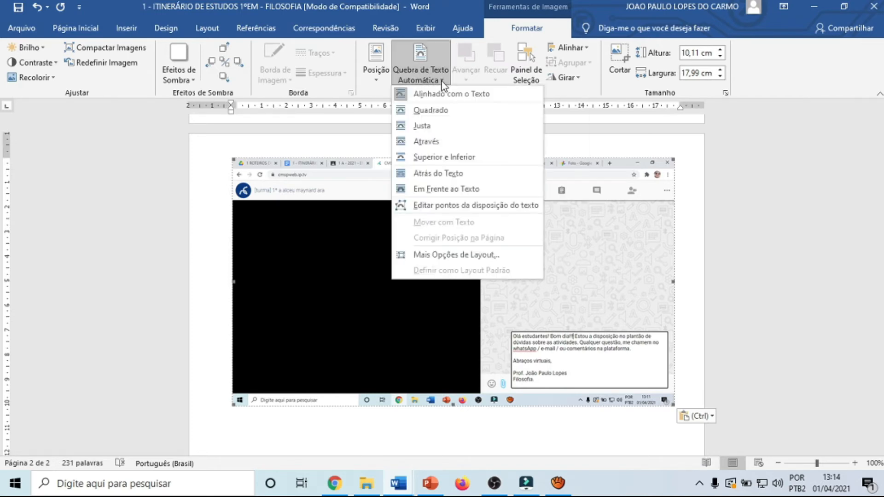
pyautogui.click(433, 116)
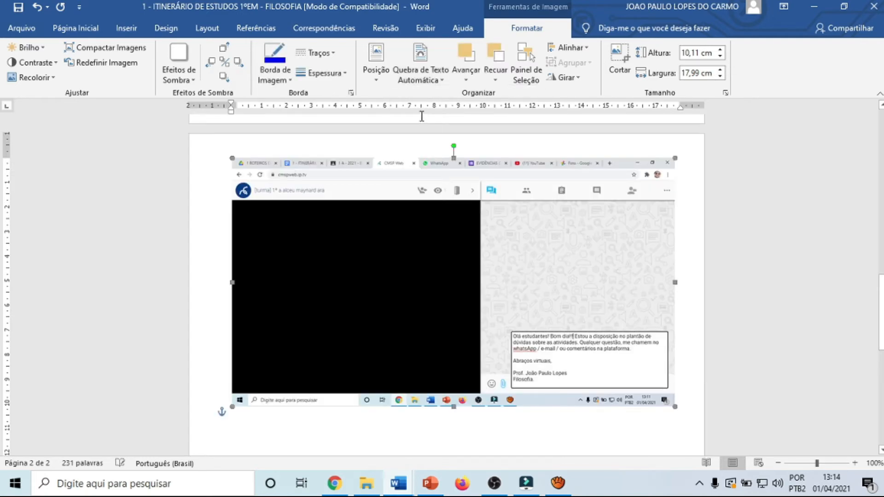
# Add the caption "Acompanhamento da aula do CMSP dia..." below the CMSP screenshot on page 2, followed by a new line.
pyautogui.click(264, 425)
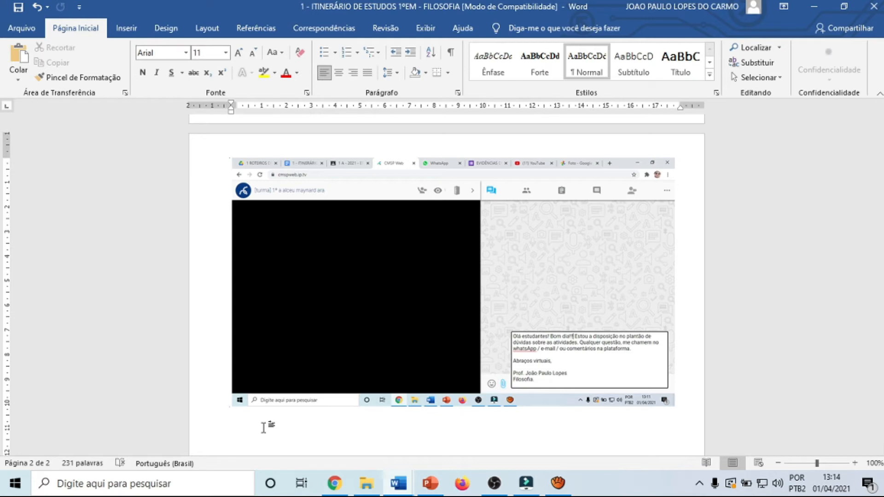
pyautogui.hotkey('ctrl', 'v')
pyautogui.press('Return')
pyautogui.press('Return')
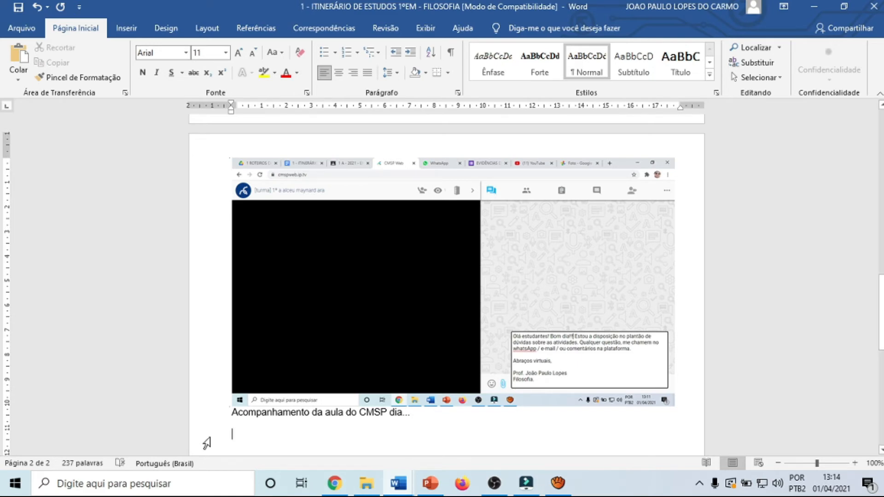
pyautogui.scroll(-2, 266, 391)
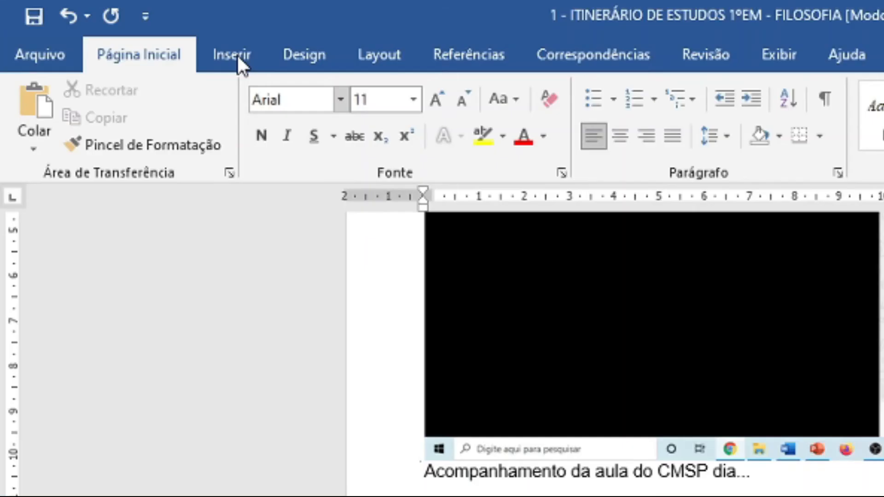
pyautogui.click(235, 57)
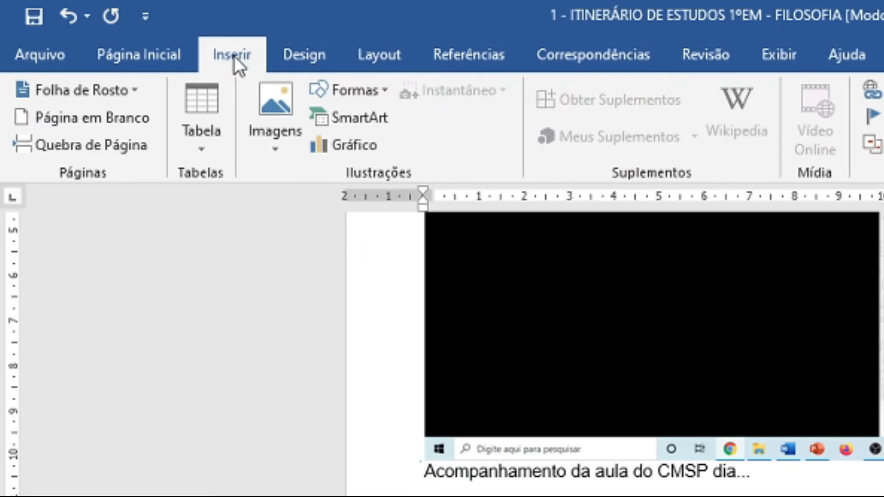
pyautogui.click(275, 134)
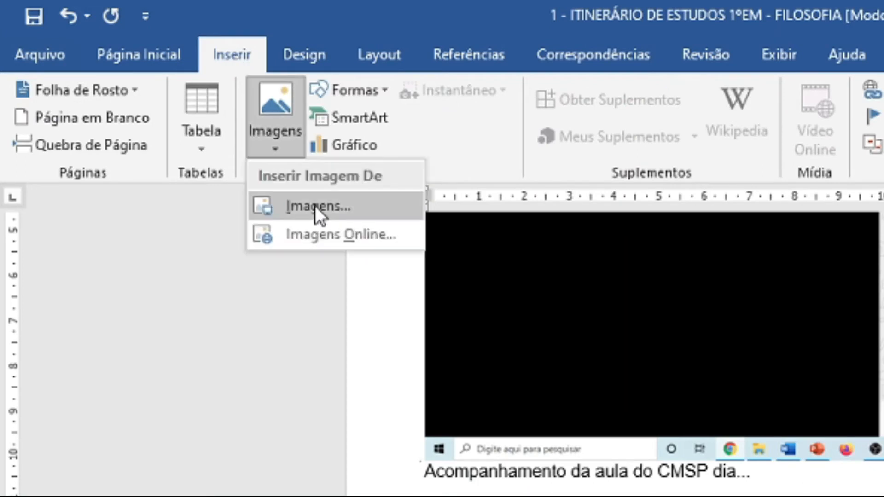
pyautogui.click(315, 205)
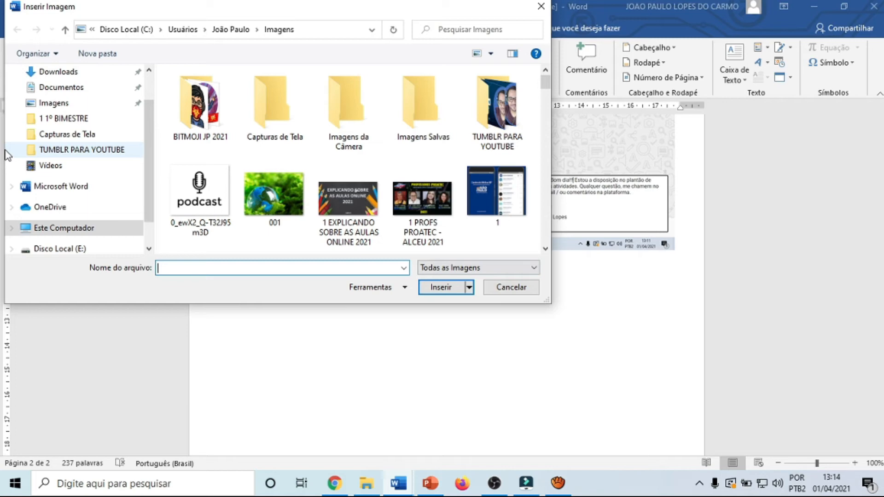
pyautogui.scroll(-3, 58, 145)
pyautogui.click(58, 145)
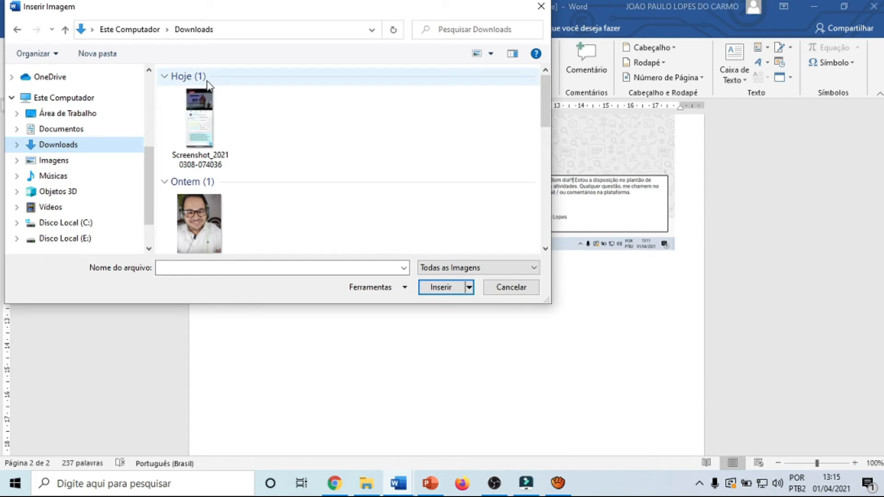
pyautogui.click(201, 117)
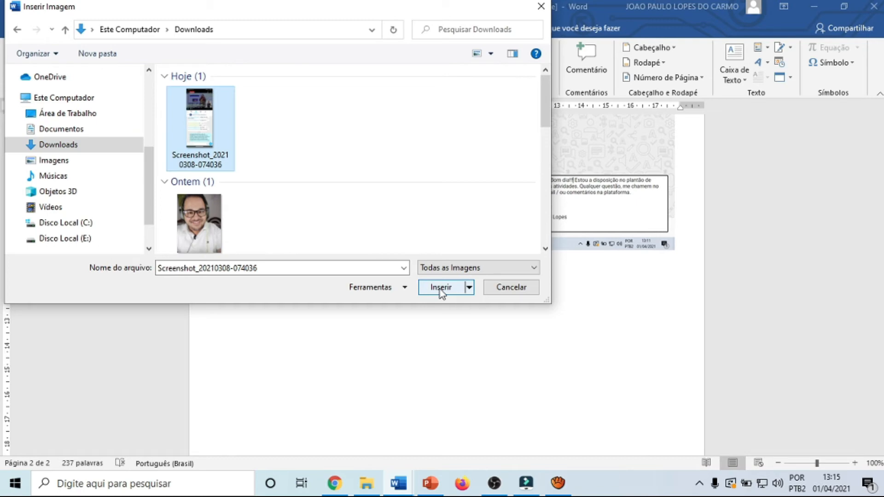
pyautogui.click(441, 287)
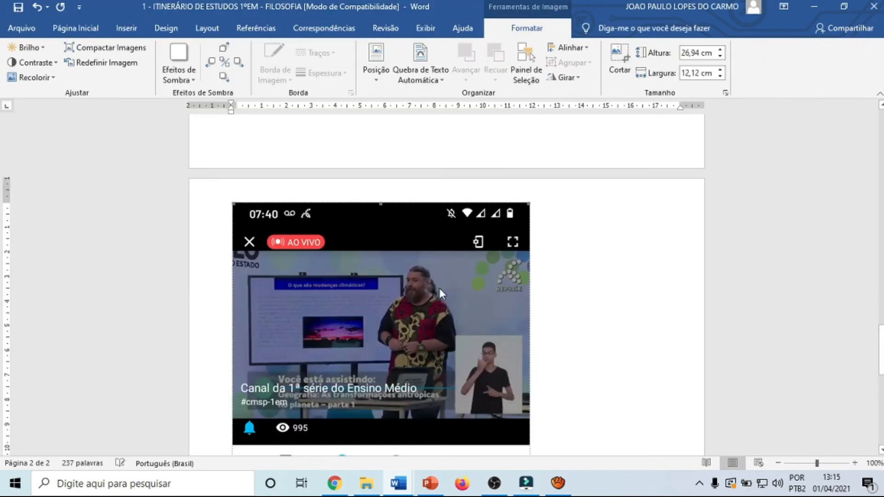
# Set the text wrapping of the inserted class chat screenshot to Quadrado.
pyautogui.scroll(-15, 460, 301)
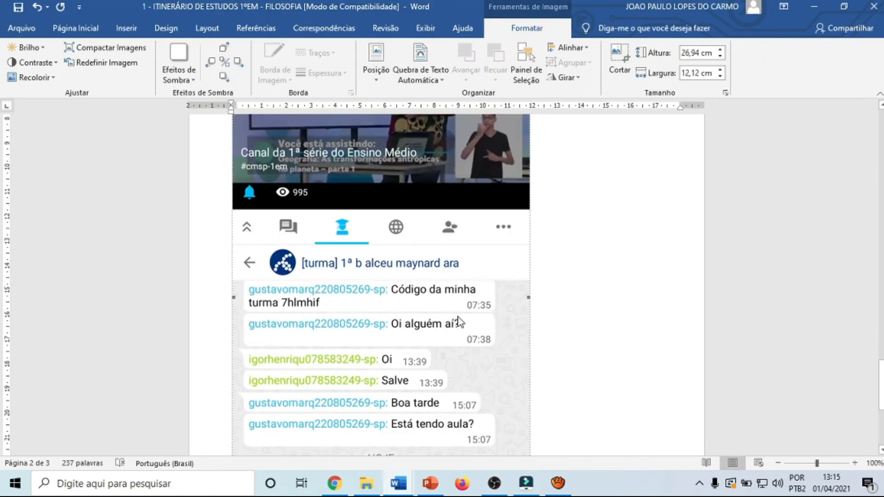
pyautogui.scroll(6, 459, 320)
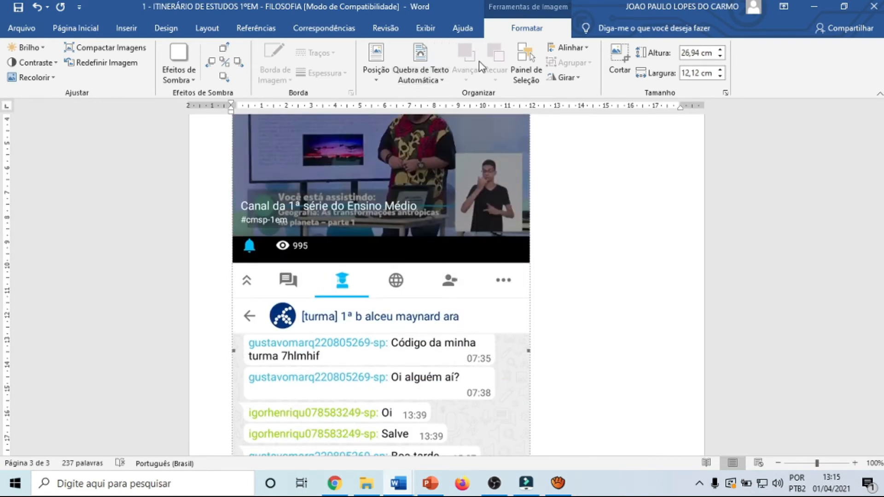
pyautogui.click(439, 81)
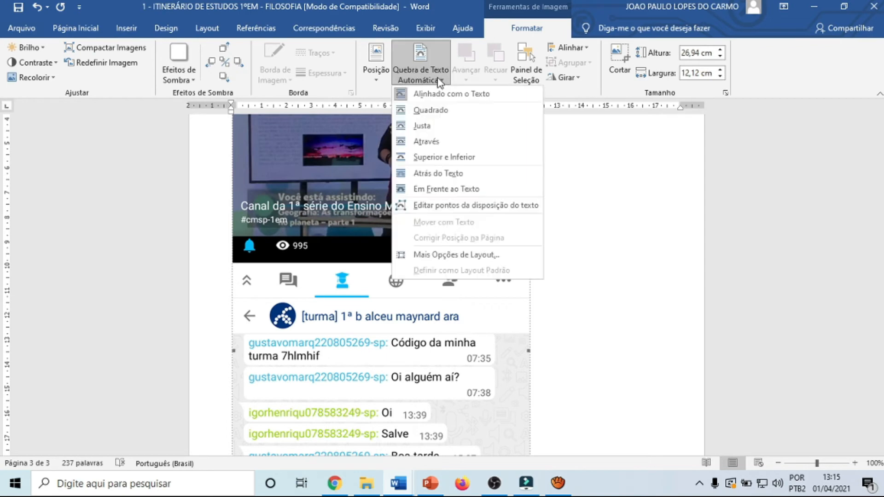
pyautogui.click(430, 109)
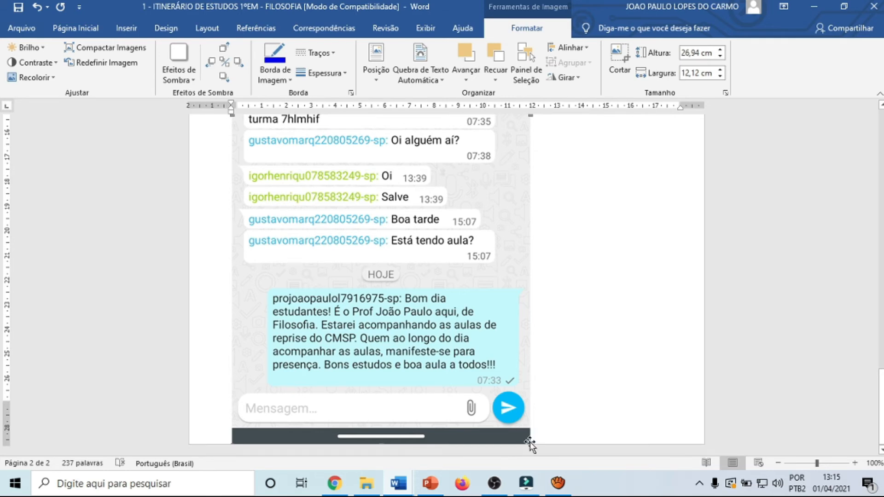
# Shrink the class chat screenshot proportionally to about 17,65 cm high by 7,94 cm wide so it fits below the caption on page 2.
pyautogui.scroll(1, 493, 286)
pyautogui.scroll(10, 493, 286)
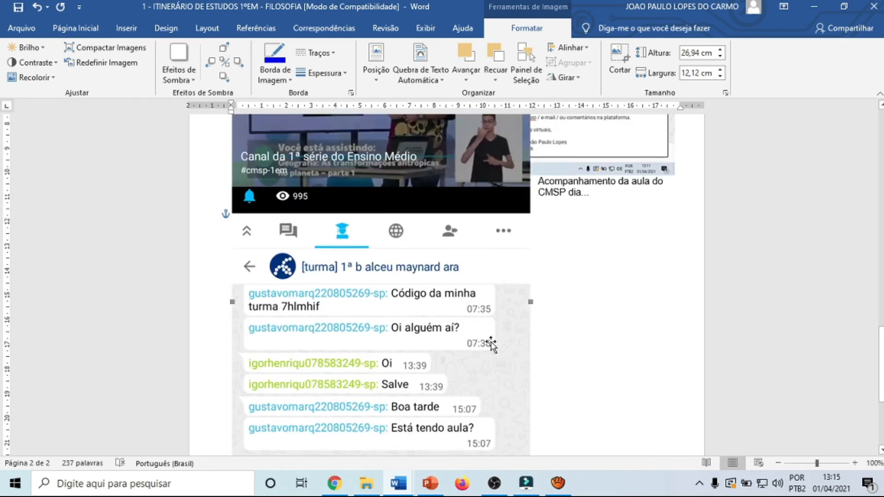
pyautogui.click(533, 131)
pyautogui.click(509, 165)
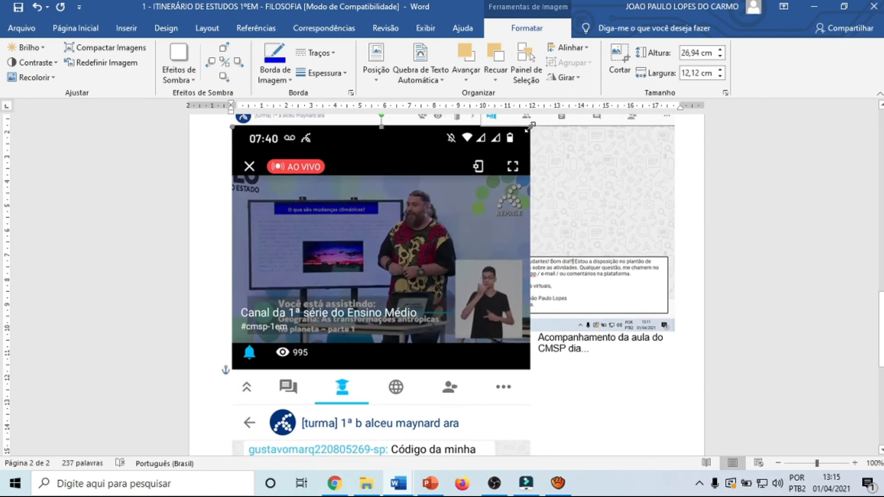
pyautogui.moveTo(444, 207); pyautogui.dragTo(328, 356)
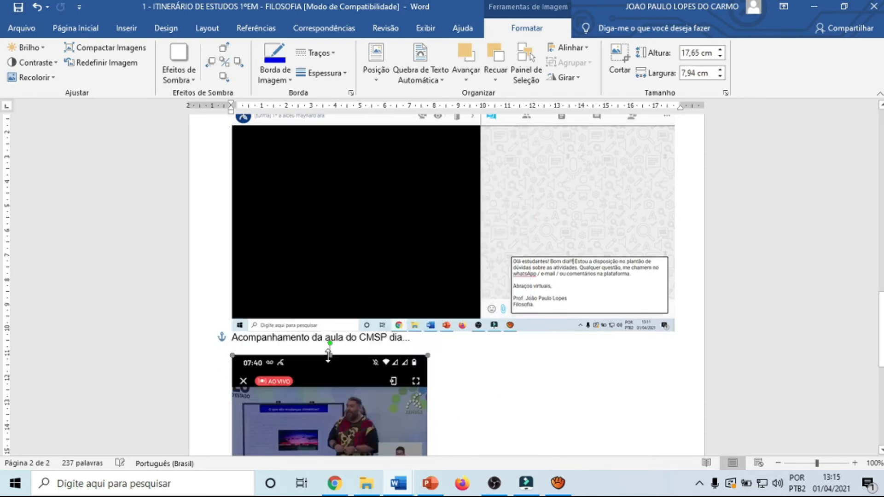
pyautogui.click(482, 395)
pyautogui.hotkey('ctrl', 'z')
# Insert a page break beside the class chat screenshot to start a blank third page.
pyautogui.scroll(-8, 474, 397)
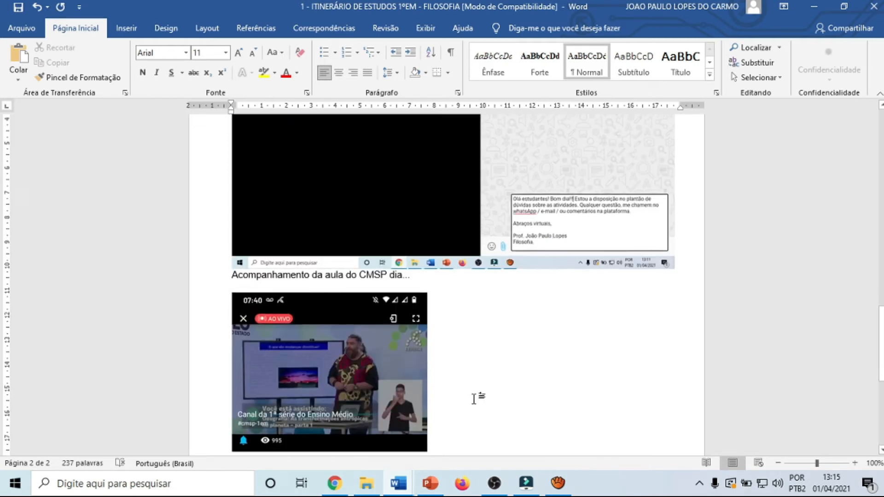
pyautogui.scroll(-3, 497, 379)
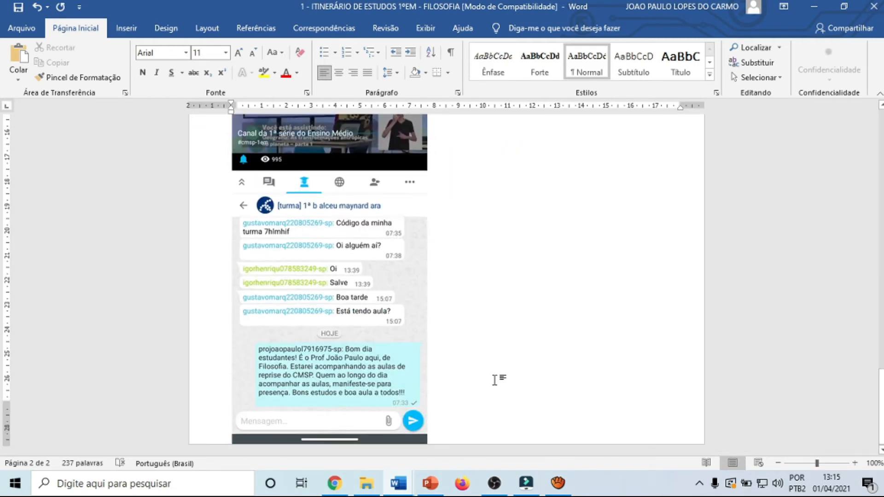
pyautogui.scroll(6, 484, 261)
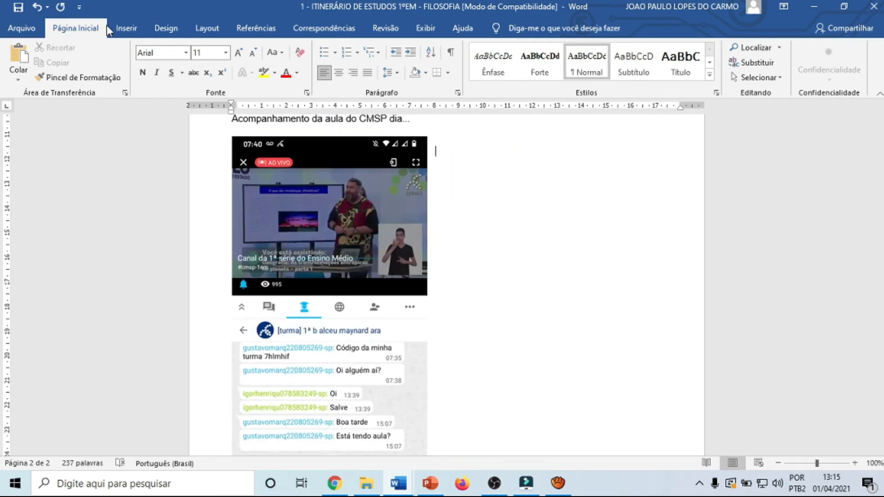
pyautogui.click(125, 28)
pyautogui.click(56, 79)
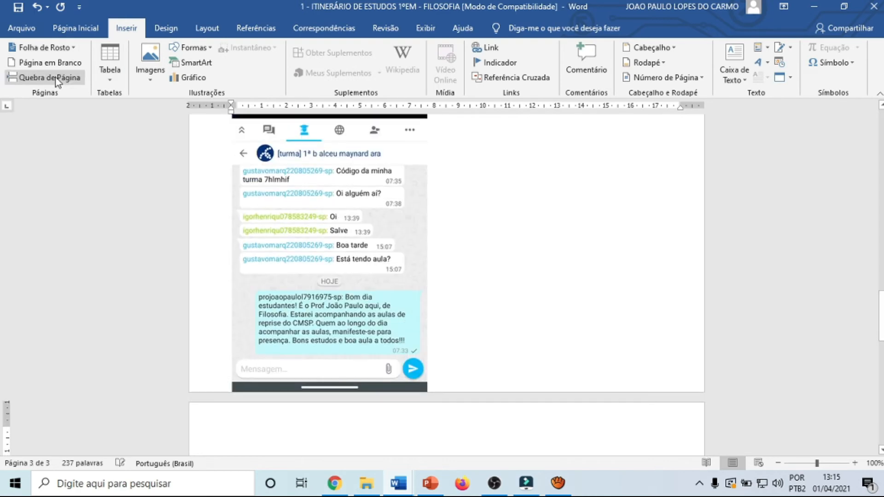
pyautogui.scroll(-4, 271, 343)
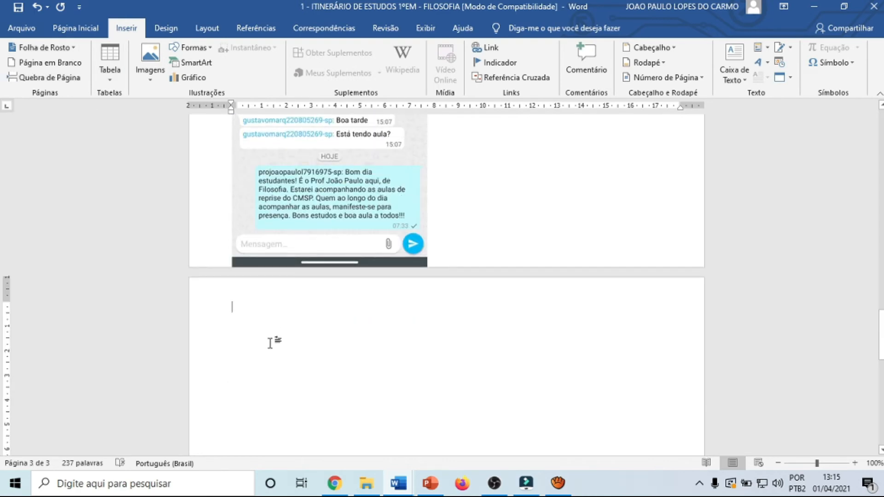
pyautogui.click(334, 483)
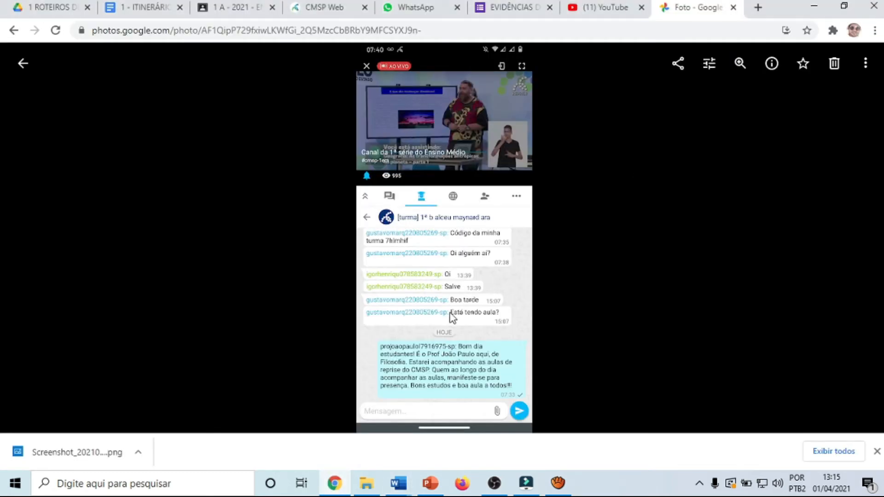
pyautogui.moveTo(401, 492)
pyautogui.click(468, 435)
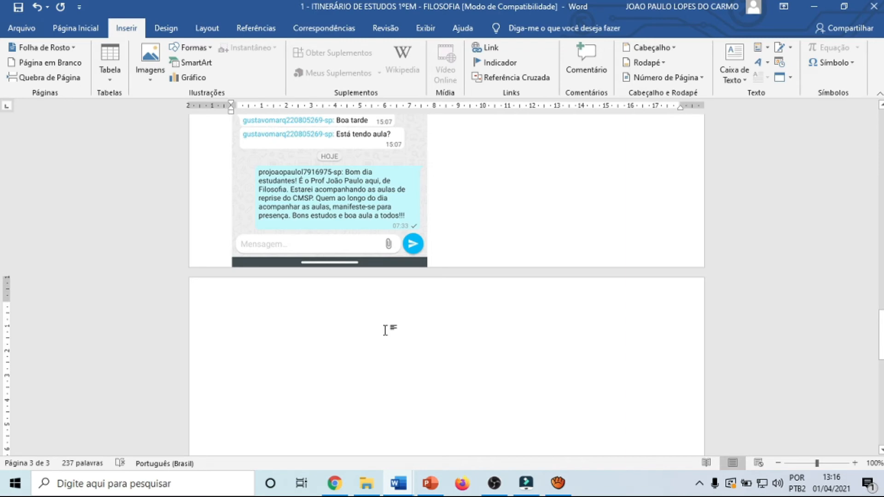
# Review the itinerary from its header and activity sections to the period dates, then check the evidence screenshots on page 2.
pyautogui.scroll(5, 373, 319)
pyautogui.scroll(10, 371, 318)
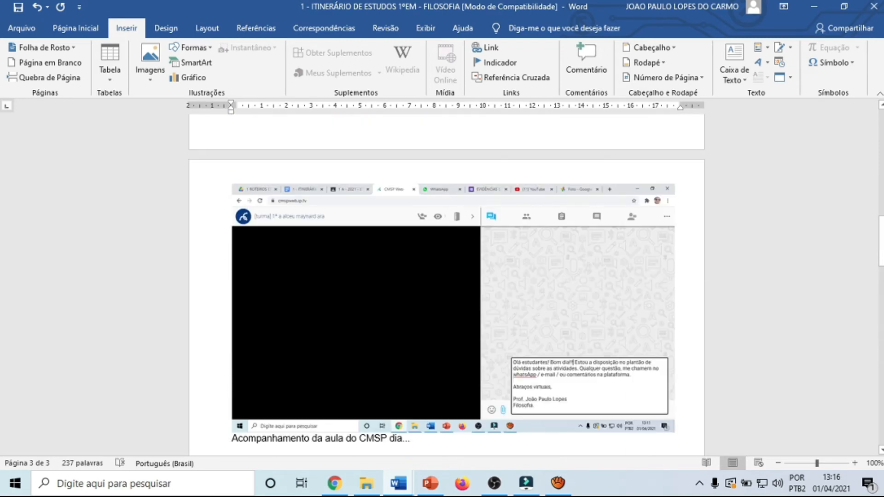
pyautogui.scroll(9, 371, 316)
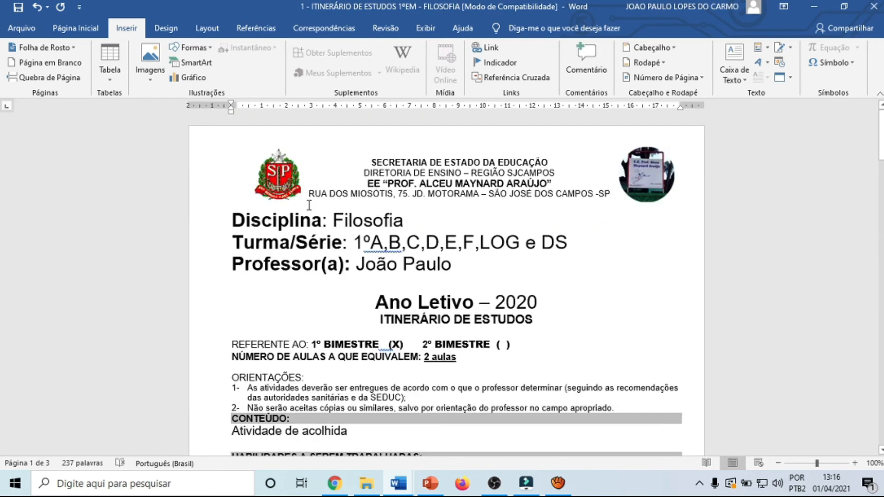
pyautogui.scroll(-3, 401, 375)
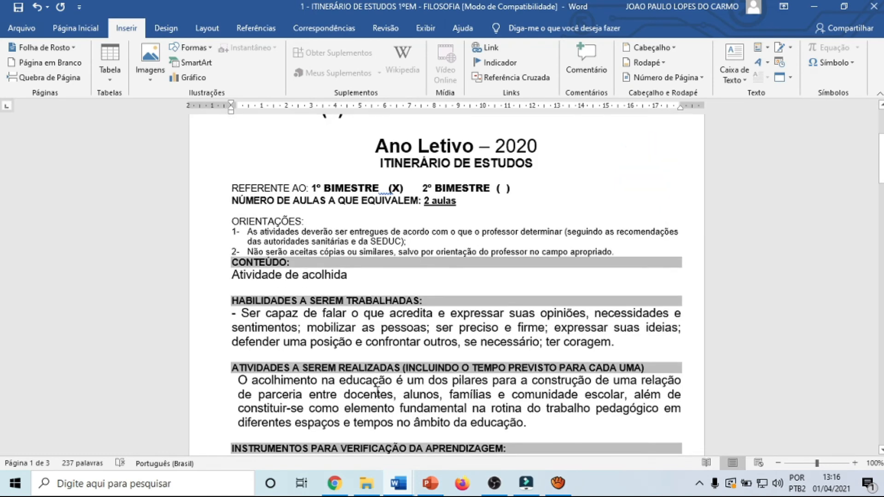
pyautogui.scroll(-4, 364, 354)
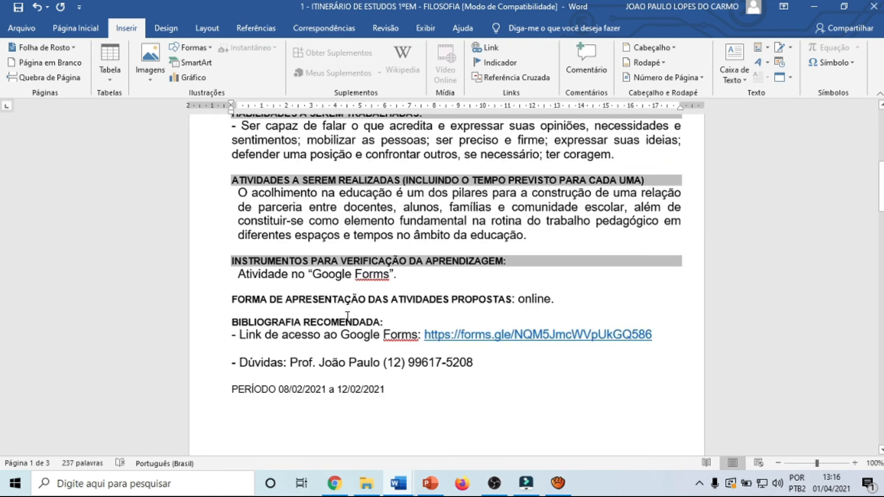
pyautogui.scroll(-3, 544, 217)
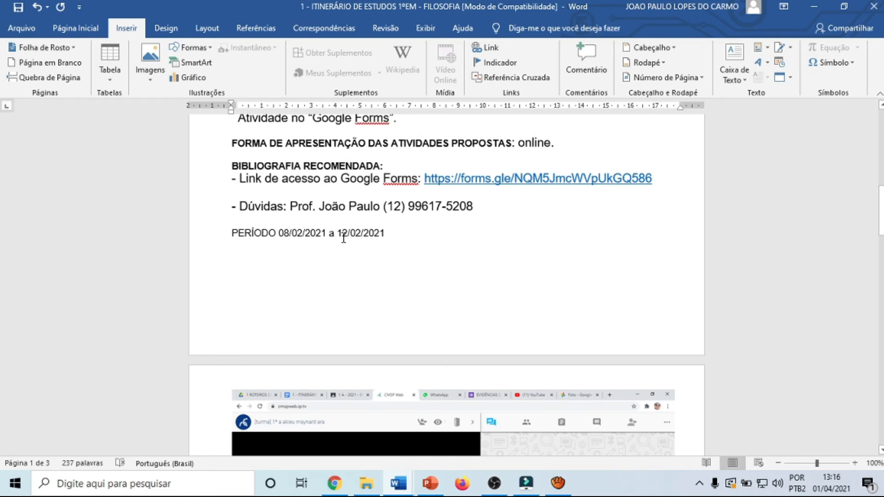
pyautogui.scroll(3, 350, 258)
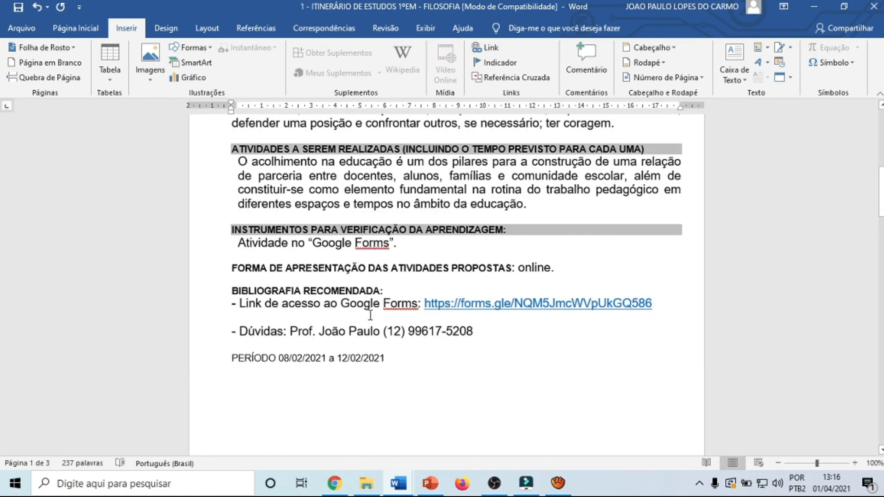
pyautogui.scroll(-10, 370, 316)
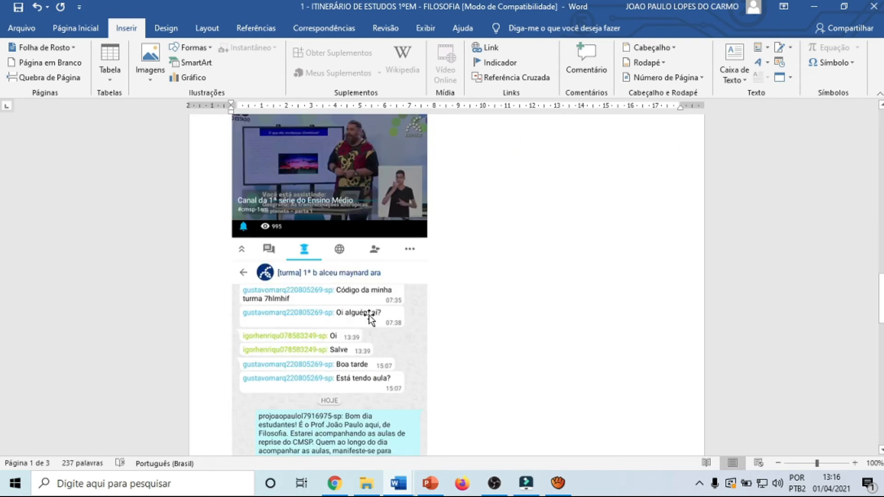
pyautogui.scroll(-6, 369, 315)
pyautogui.scroll(5, 369, 315)
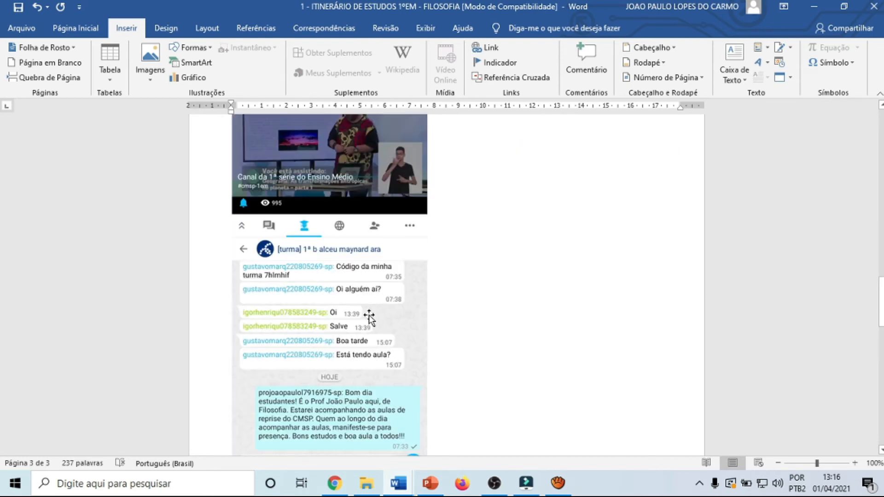
pyautogui.scroll(10, 369, 317)
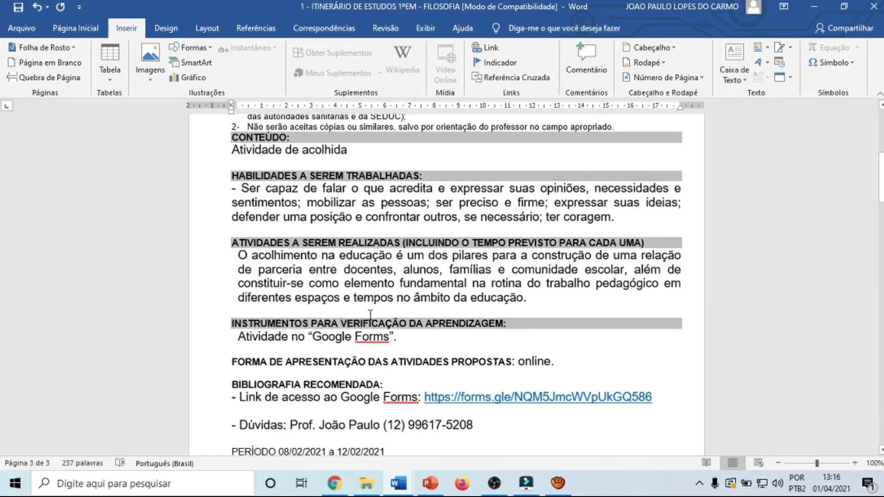
pyautogui.scroll(4, 370, 316)
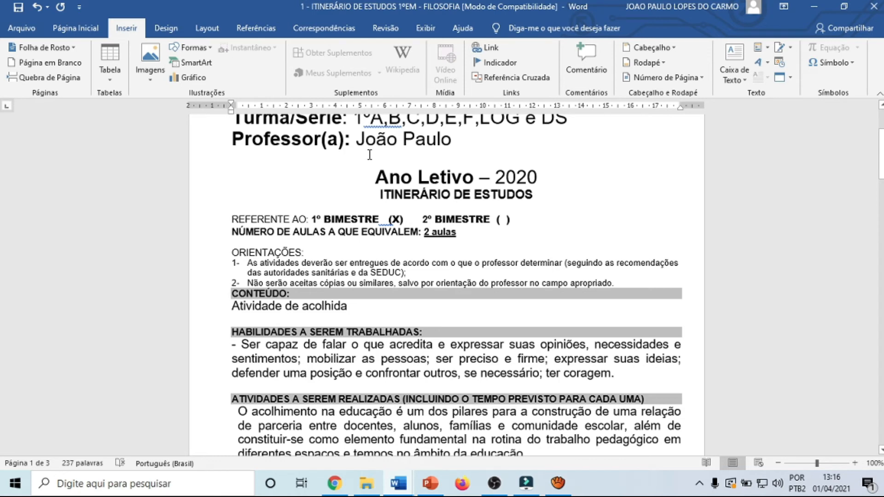
pyautogui.scroll(-1, 432, 404)
pyautogui.scroll(-1, 432, 404)
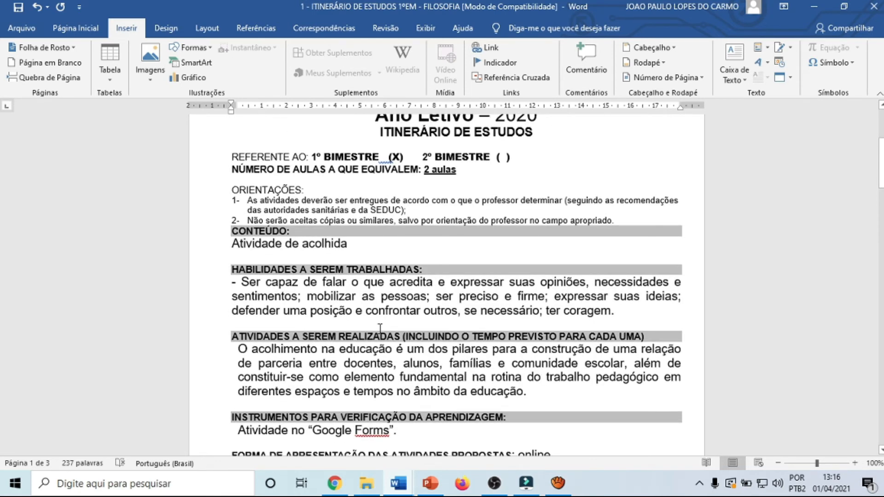
pyautogui.scroll(-8, 380, 328)
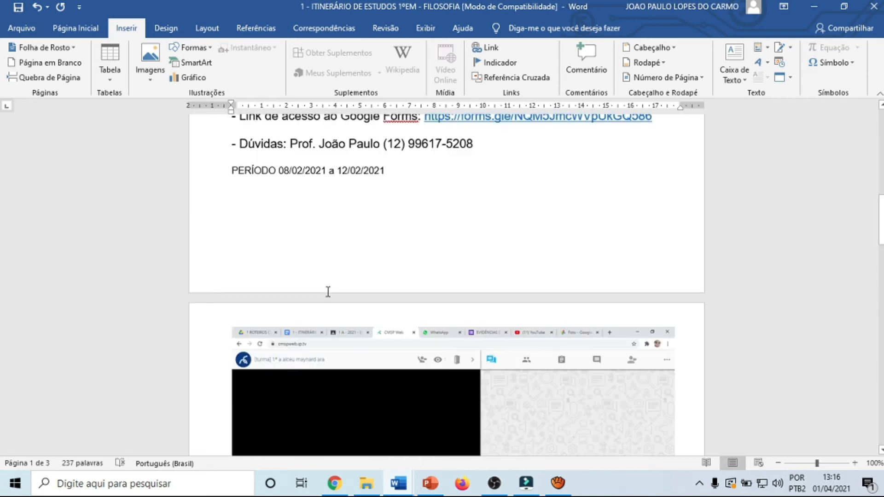
# Start saving a copy of the itinerary document with the Documents folder as its location.
pyautogui.scroll(-4, 394, 263)
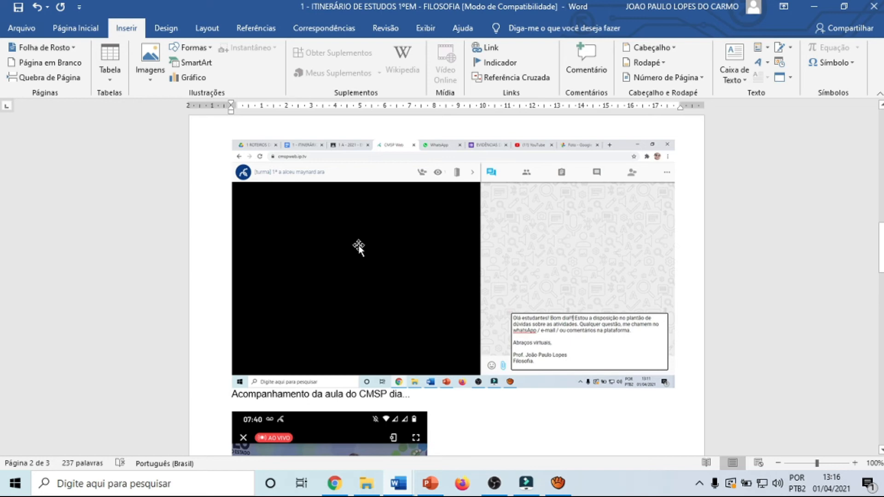
pyautogui.scroll(-5, 359, 245)
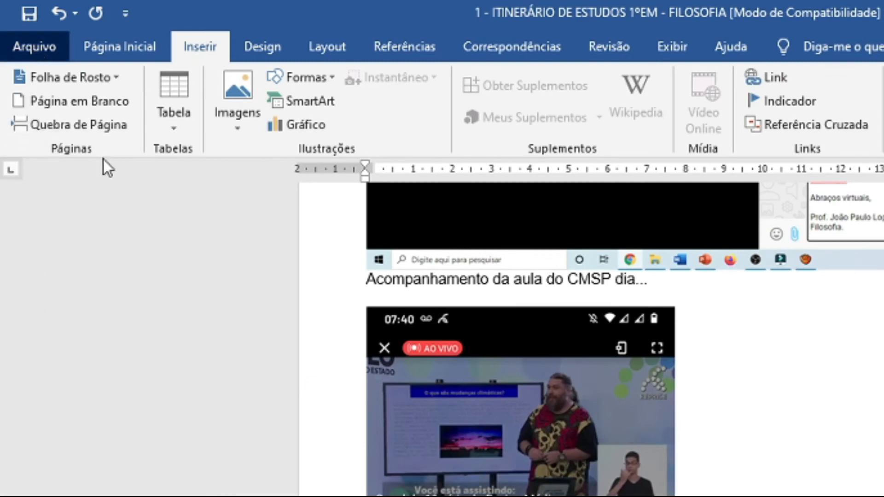
pyautogui.hotkey('alt', 'f')
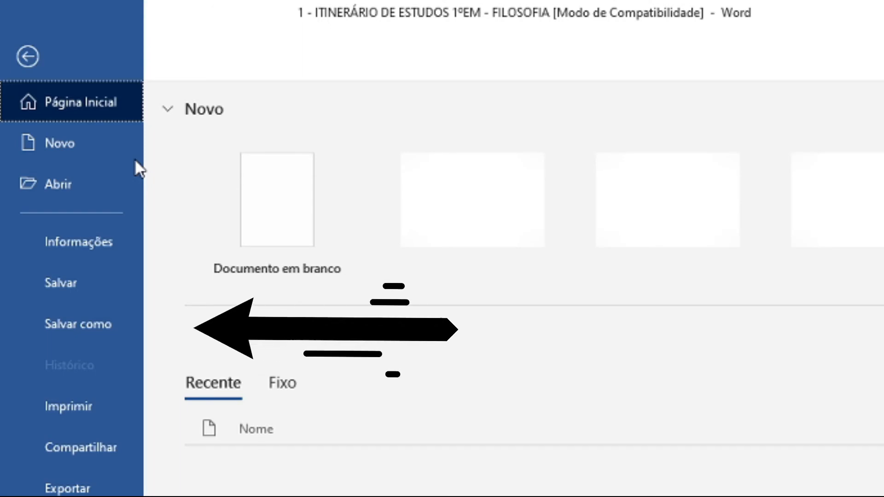
pyautogui.click(45, 334)
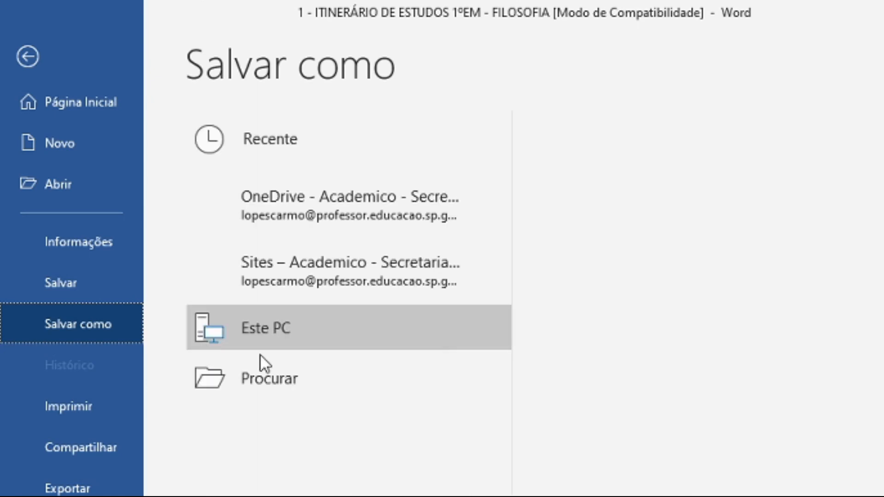
pyautogui.click(249, 435)
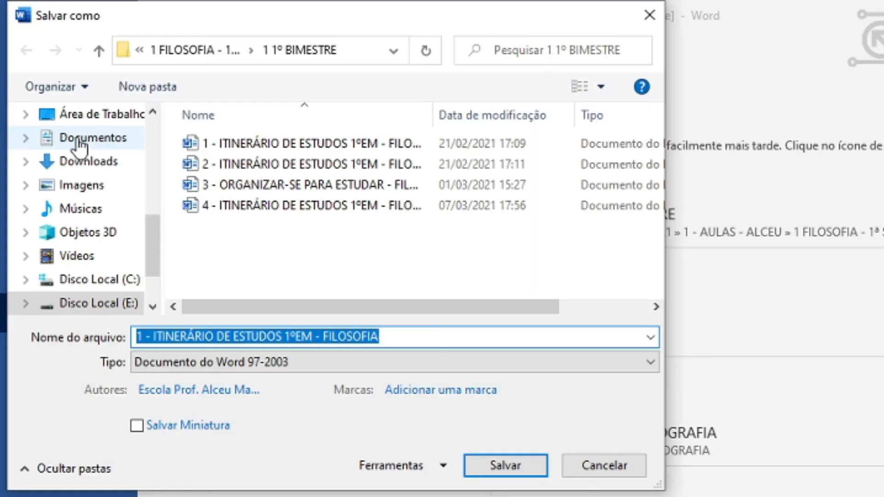
pyautogui.click(53, 88)
# Name the copy "1 - ITINERÁRIO DE ESTUDOS 1ºEM - FILOSOFIA - EVIDENCIAS DE TRABALHO" and save it as a PDF.
pyautogui.click(409, 335)
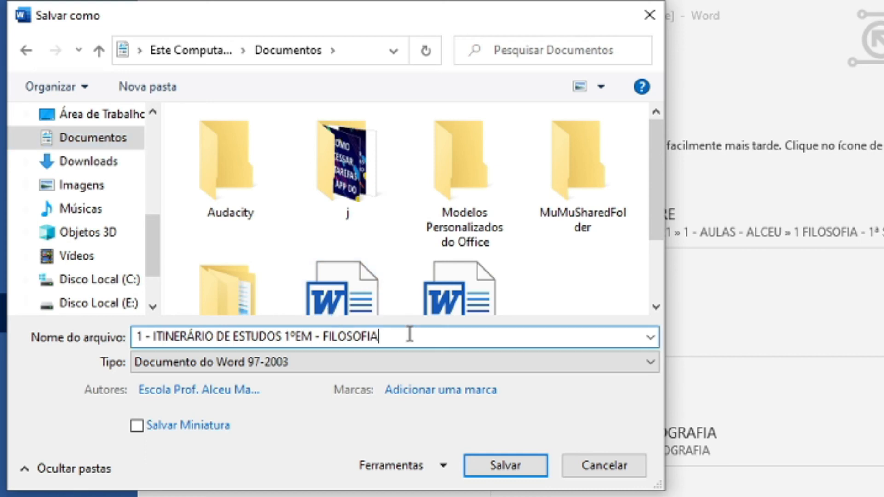
pyautogui.write('- EVIDENCIAS D')
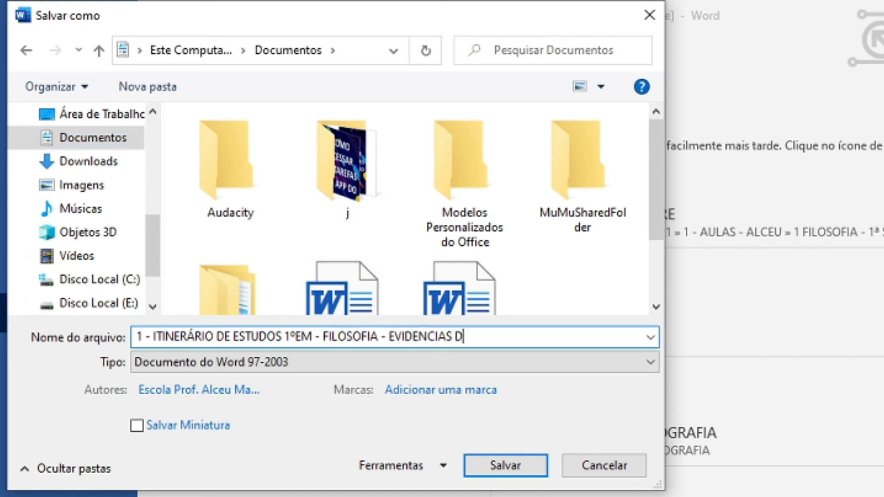
pyautogui.write('E TRABALHO')
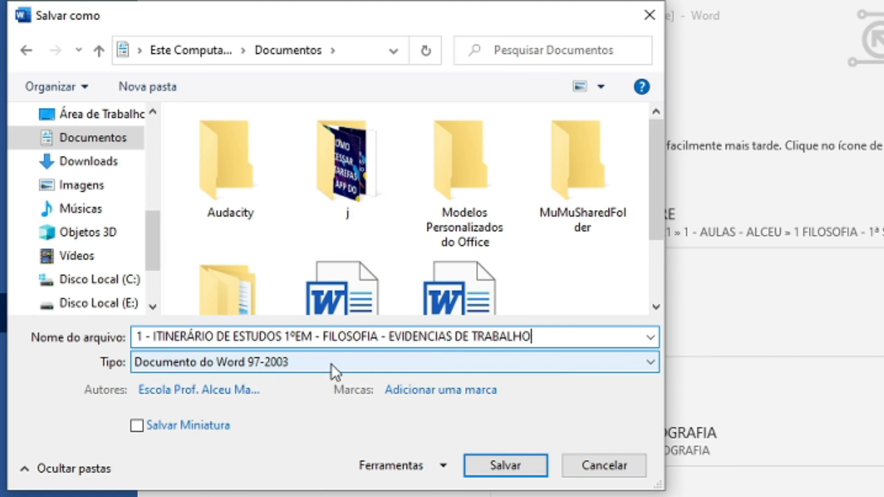
pyautogui.click(626, 368)
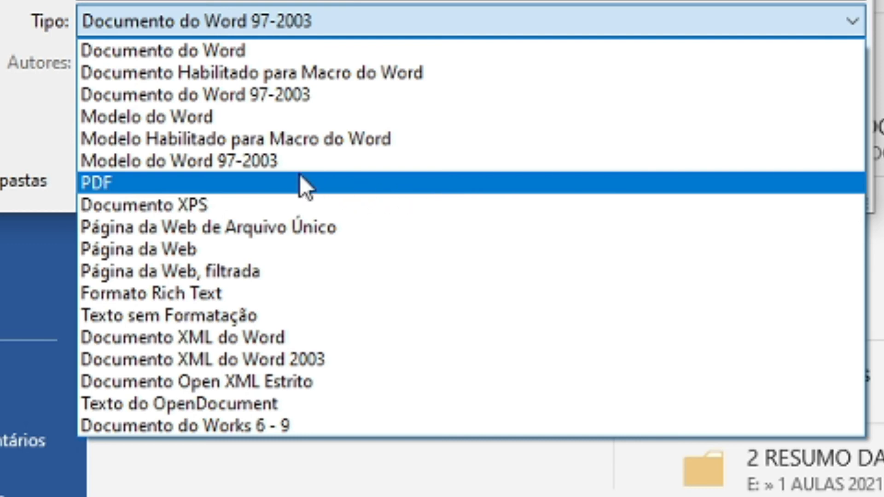
pyautogui.click(157, 184)
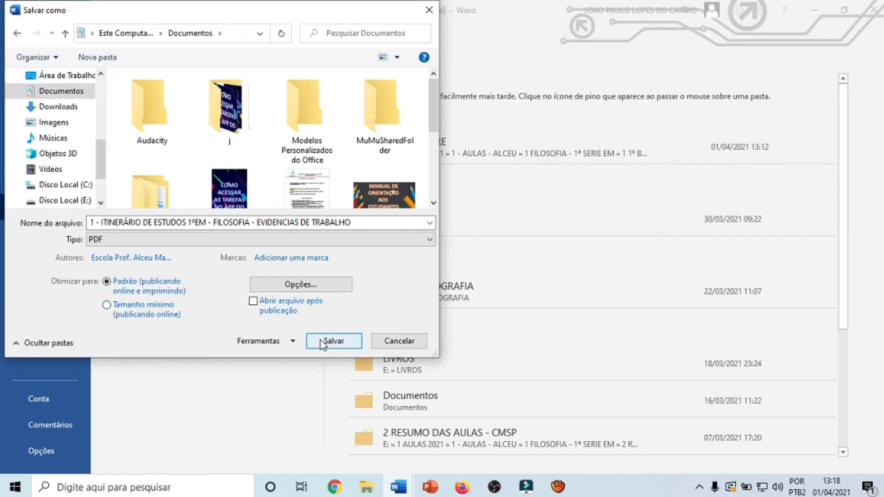
pyautogui.click(328, 343)
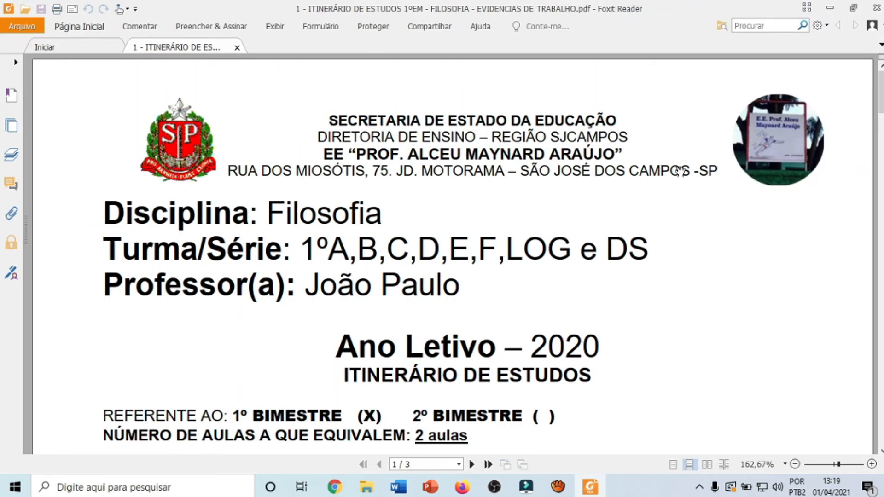
# Review the exported itinerary PDF from the header on page 1 through the evidence screenshots to page 3.
pyautogui.scroll(-10, 692, 175)
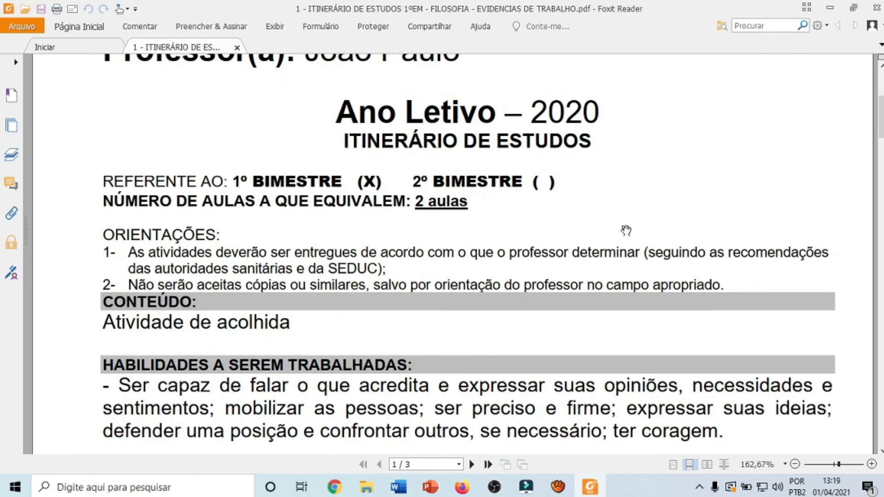
pyautogui.scroll(-8, 343, 264)
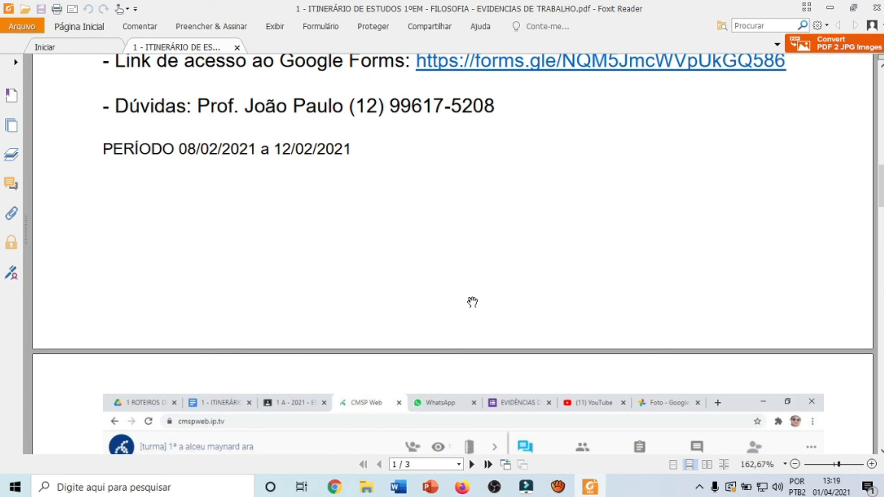
pyautogui.scroll(-6, 472, 302)
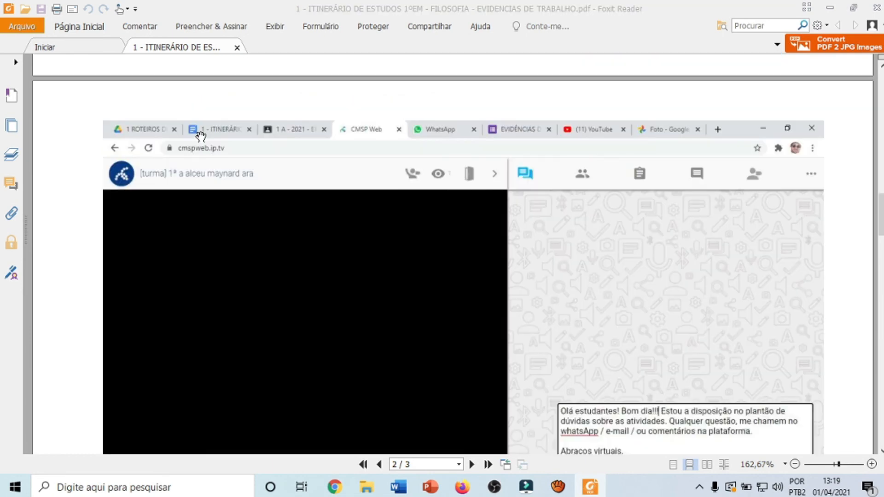
pyautogui.scroll(-8, 201, 134)
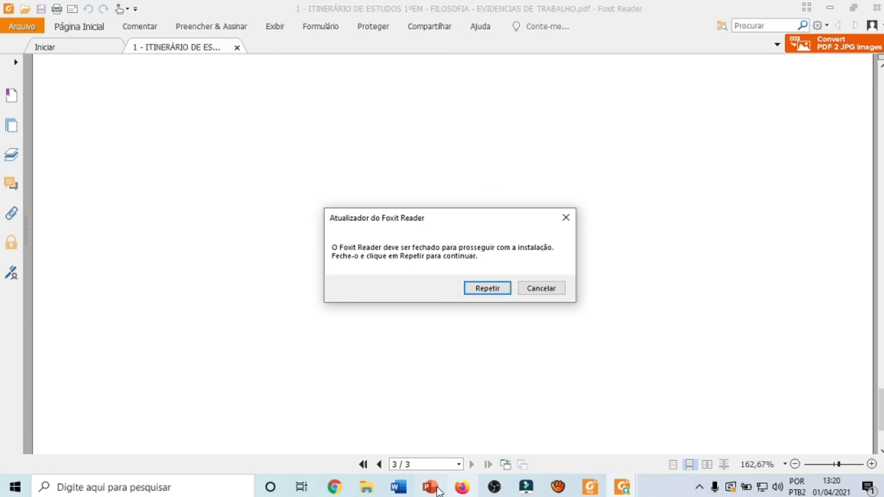
# Check the evidence slides in PowerPoint and open the EVIDENCIAS DE TRABALHO PDF from the Documents folder in File Explorer.
pyautogui.click(431, 487)
pyautogui.click(17, 210)
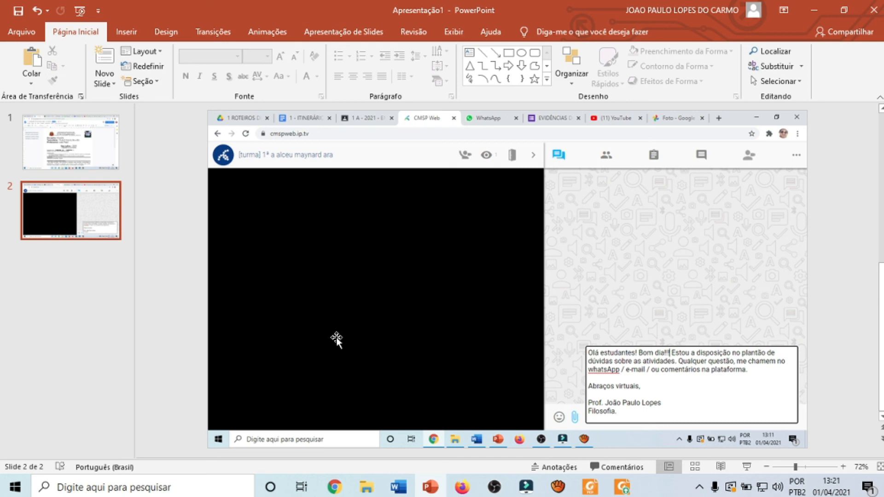
pyautogui.click(366, 488)
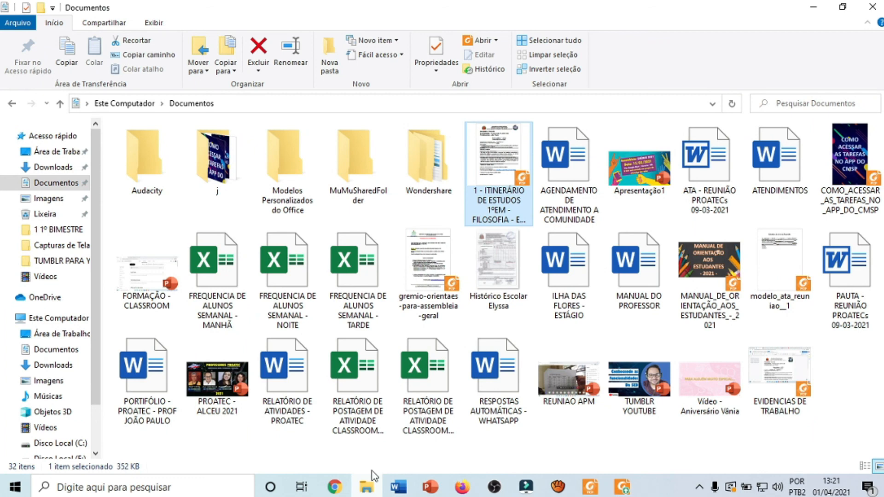
pyautogui.click(789, 371)
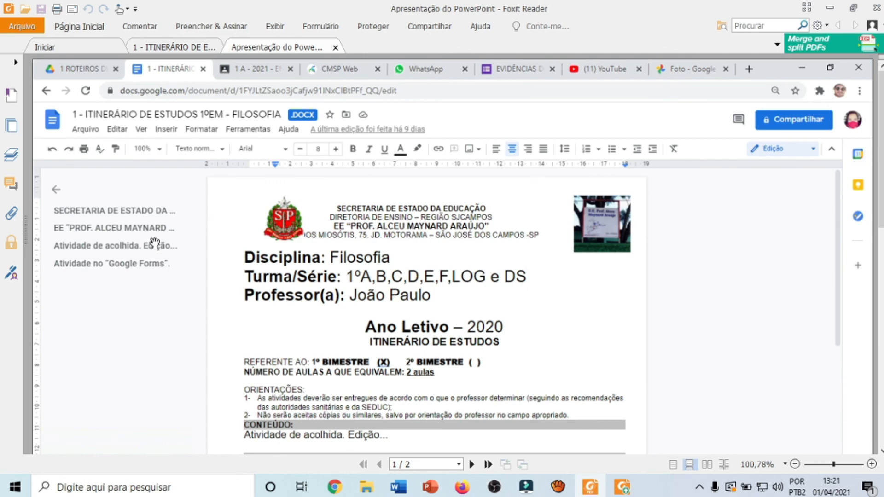
# Examine both pages of the presentation PDF and compare it with the itinerary PDF open alongside it.
pyautogui.scroll(-6, 134, 240)
pyautogui.scroll(-6, 134, 239)
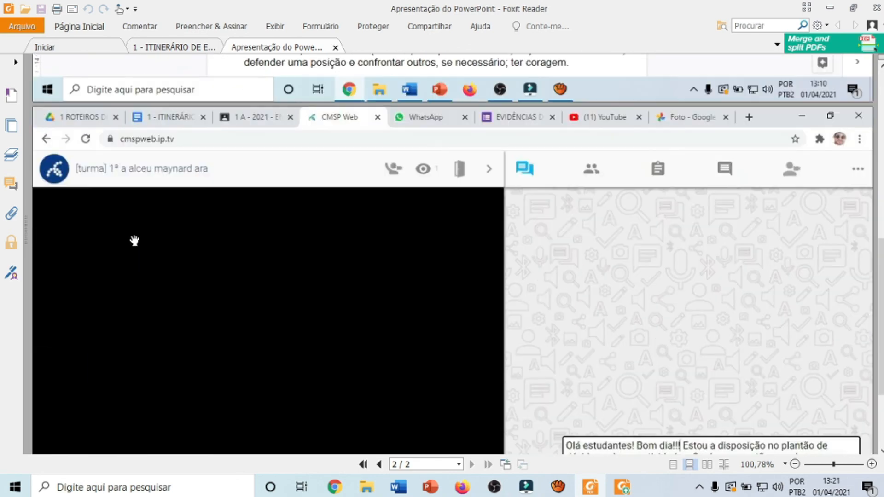
pyautogui.scroll(10, 134, 239)
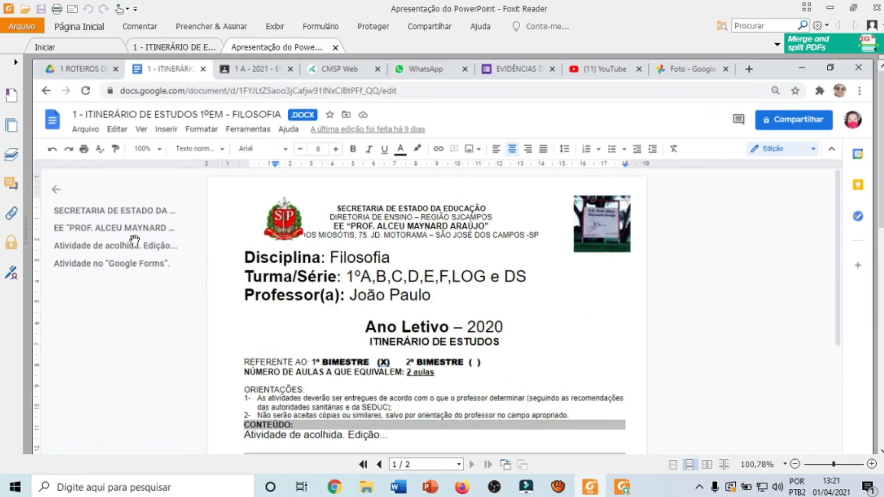
pyautogui.scroll(-10, 515, 293)
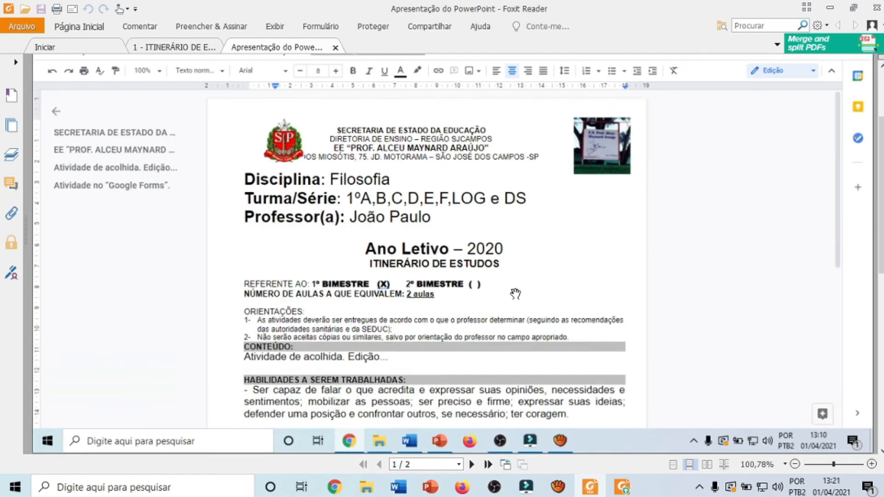
pyautogui.scroll(10, 517, 291)
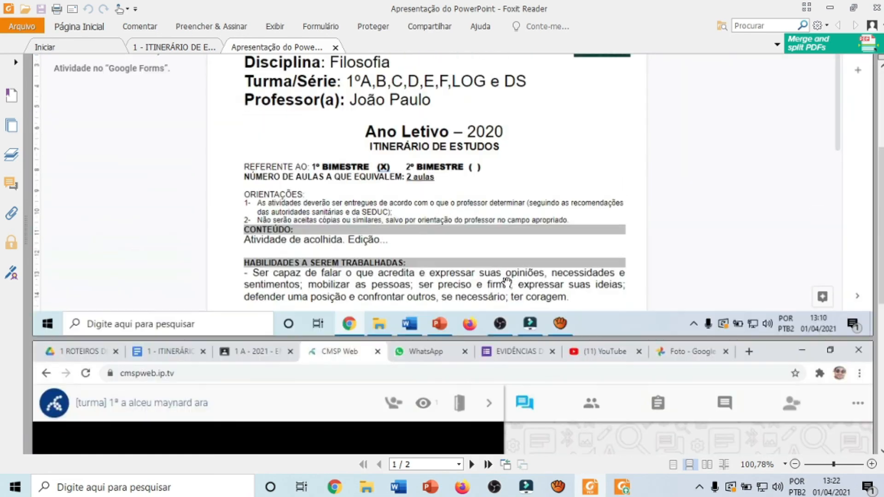
pyautogui.scroll(-10, 264, 278)
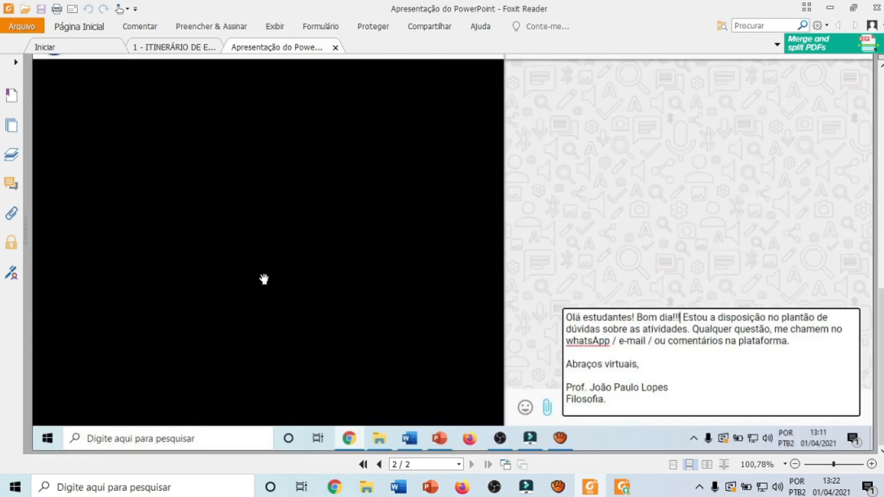
pyautogui.click(189, 51)
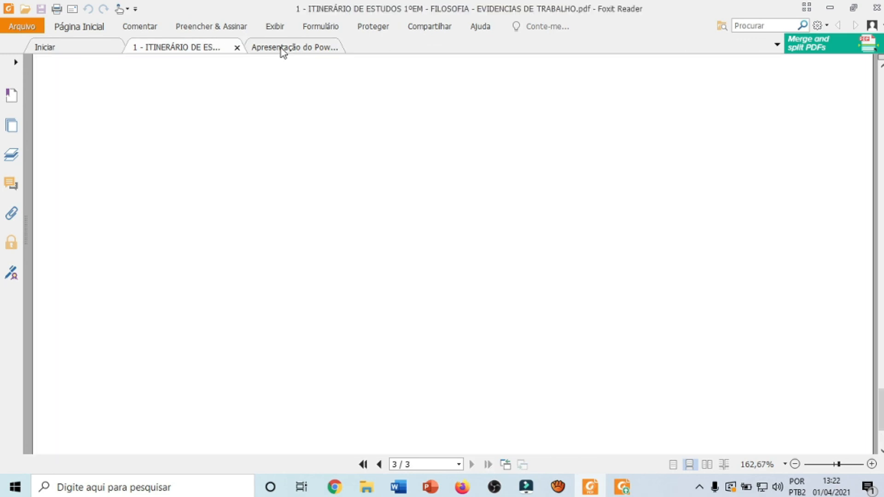
pyautogui.click(282, 48)
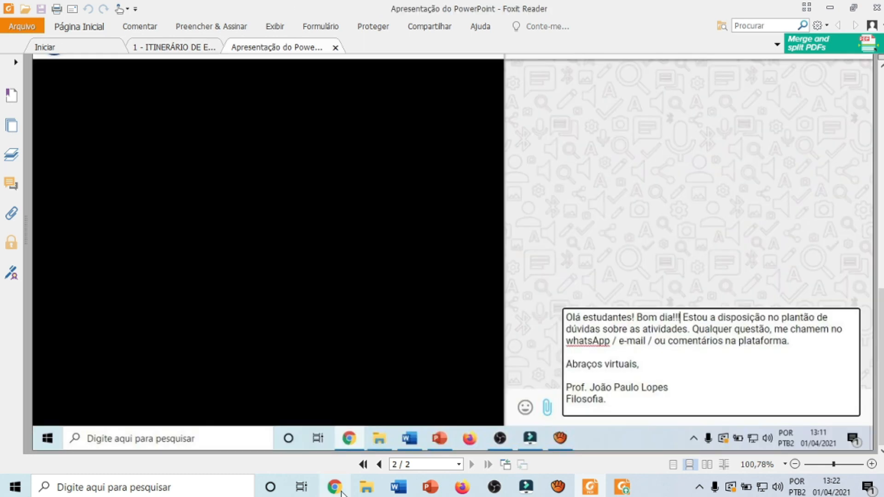
# Switch to Chrome to view the EVIDÊNCIAS DO TELETRABALHO - MARÇO 2021 form, and return to the presentation PDF in Foxit Reader.
pyautogui.click(341, 492)
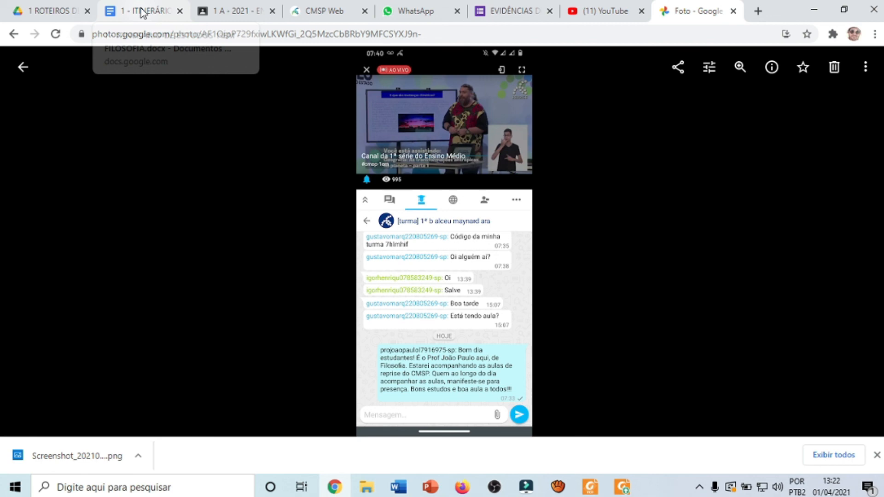
pyautogui.click(143, 13)
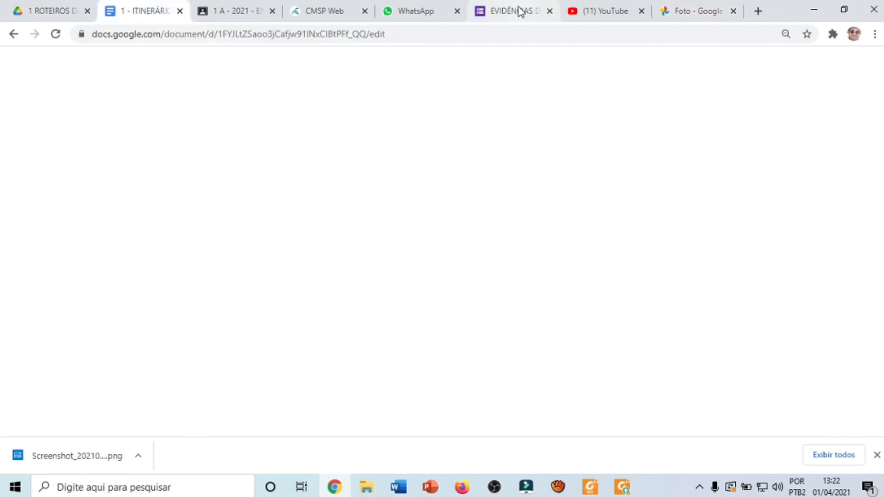
pyautogui.click(519, 11)
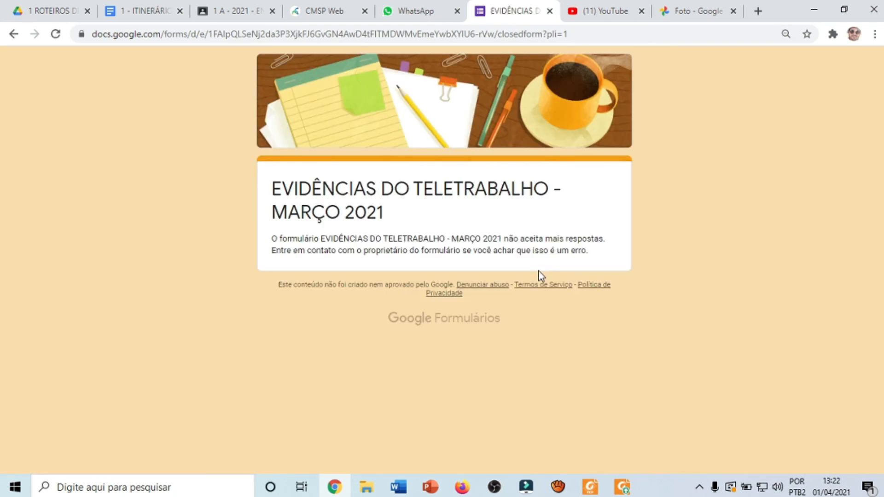
pyautogui.hotkey('alt', 'Tab')
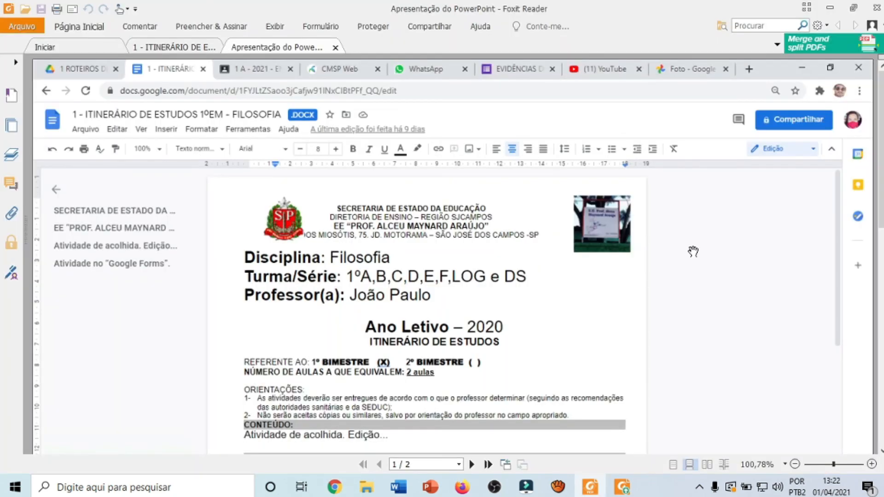